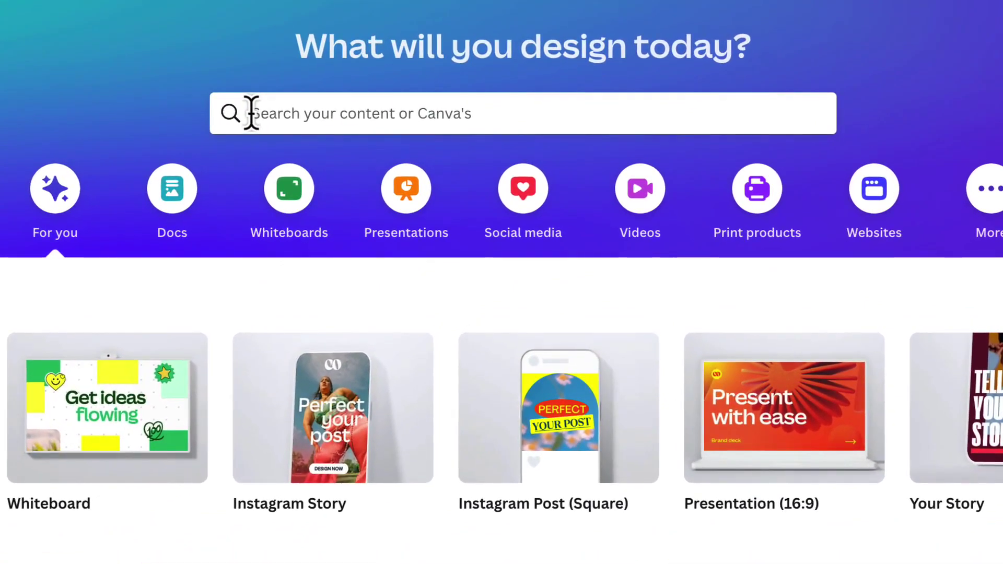
Search for templates using the prompt "Create a spooky instagram post for Halloween"
{"action": "left_click", "coordinate": [260, 119]}
{"action": "type", "text": "Create a spooky instagram post for Halloween"}
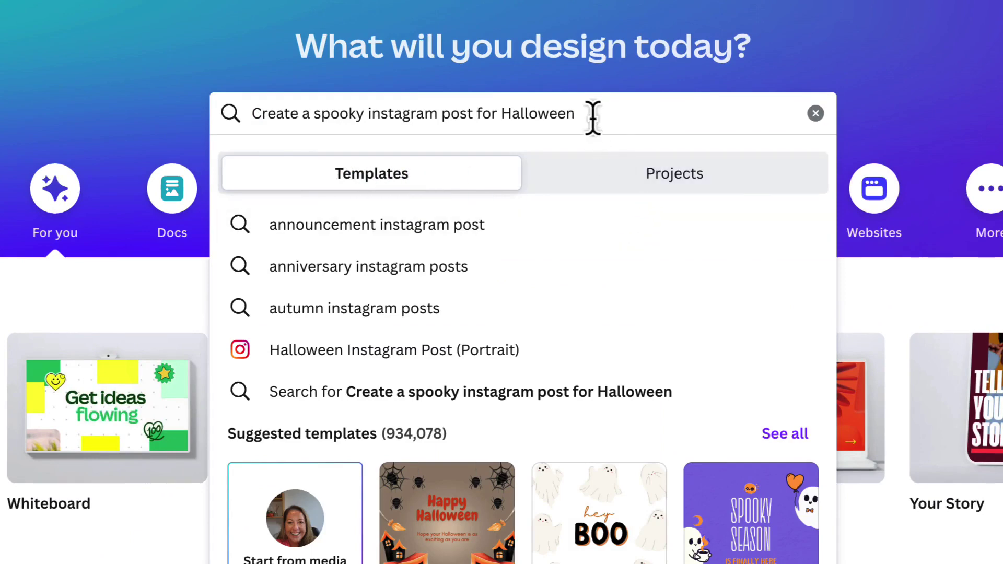
{"action": "key", "text": "Return"}
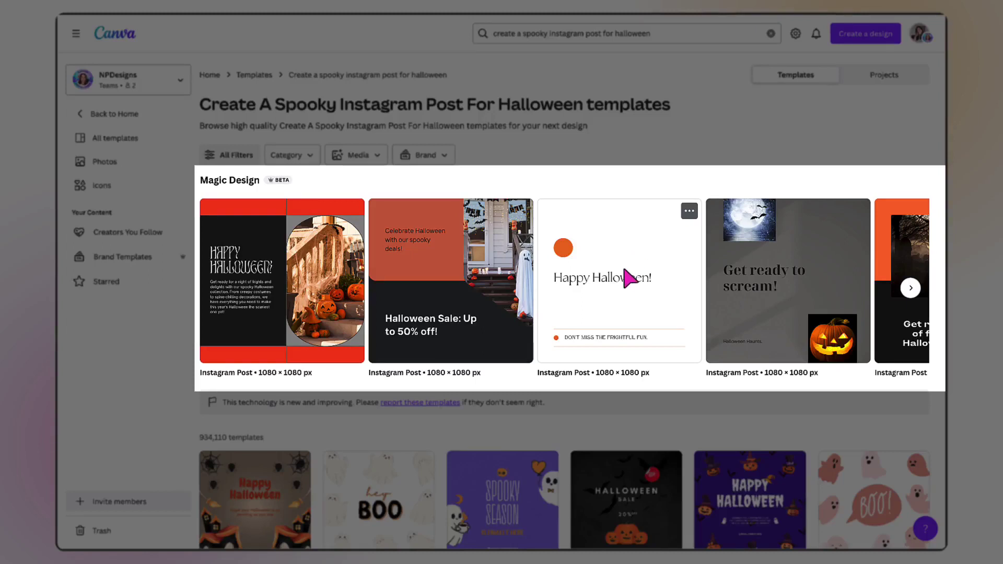
Examine the Magic Design suggestions for the Halloween prompt and the "instagram post" wording in the search text
{"action": "scroll", "coordinate": [629, 278], "scroll_direction": "right", "scroll_amount": 5}
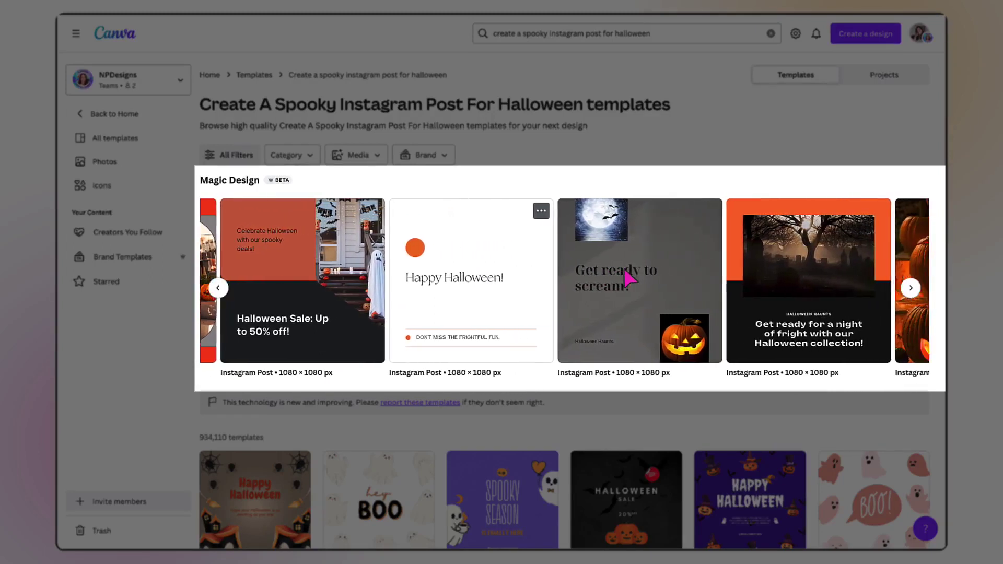
{"action": "scroll", "coordinate": [630, 278], "scroll_direction": "right", "scroll_amount": 5}
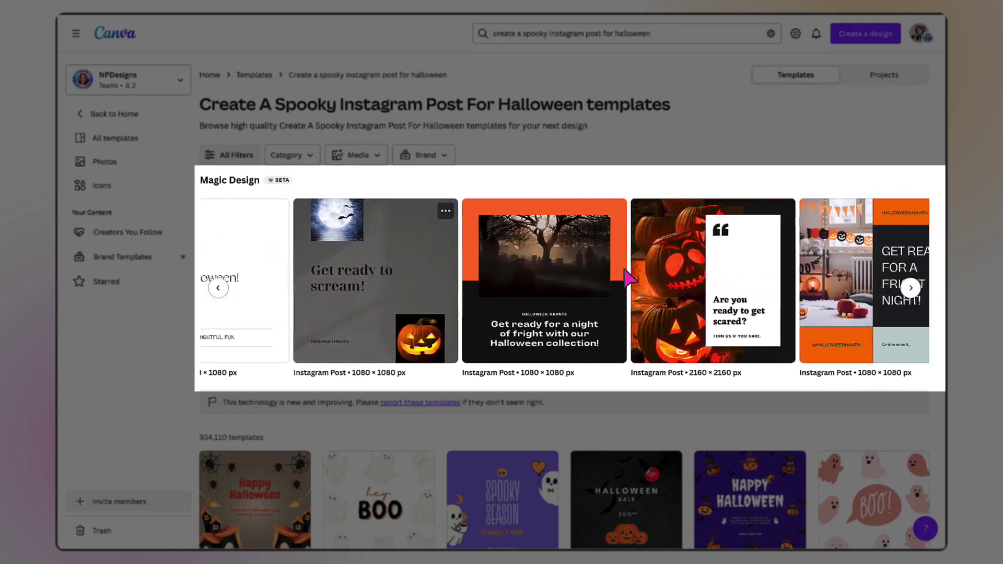
{"action": "scroll", "coordinate": [630, 278], "scroll_direction": "right", "scroll_amount": 3}
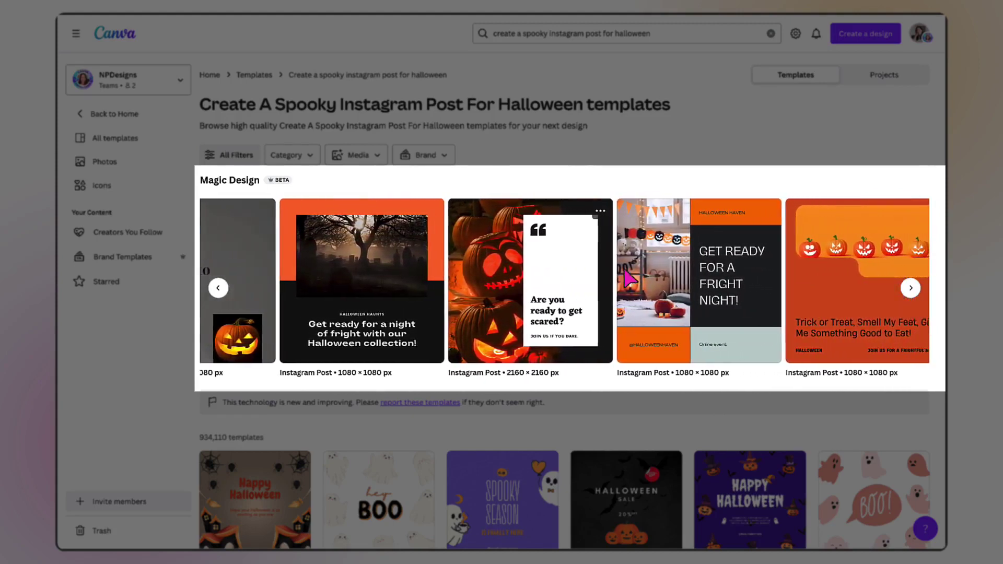
{"action": "scroll", "coordinate": [630, 278], "scroll_direction": "left", "scroll_amount": 7}
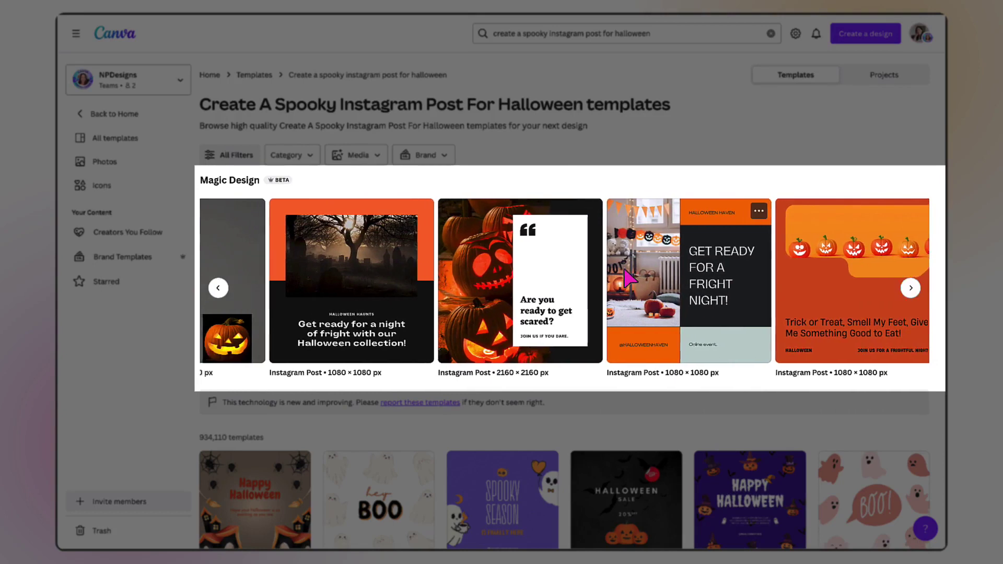
{"action": "scroll", "coordinate": [630, 278], "scroll_direction": "left", "scroll_amount": 6}
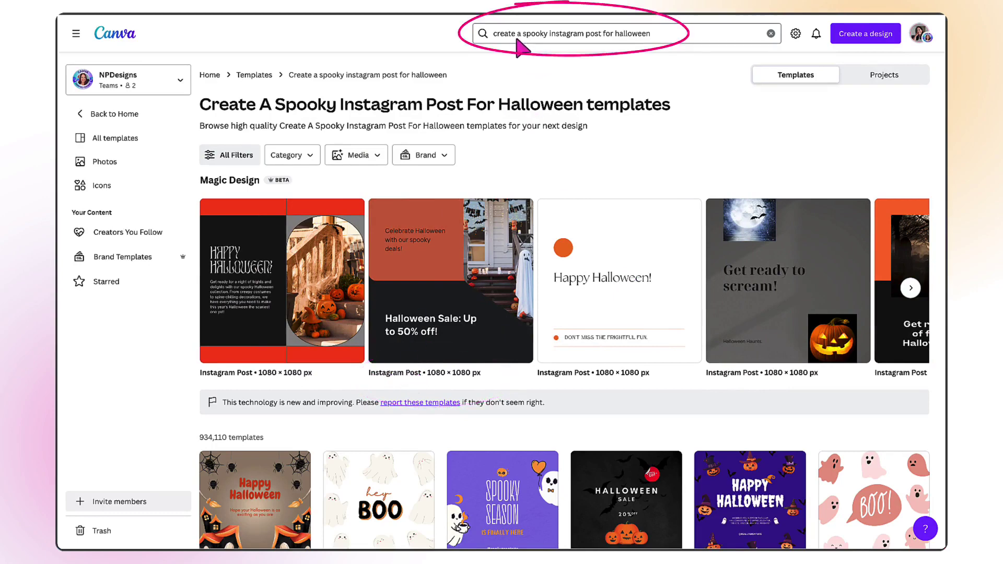
{"action": "left_click", "coordinate": [602, 33]}
{"action": "left_click_drag", "start_coordinate": [602, 33], "coordinate": [549, 34]}
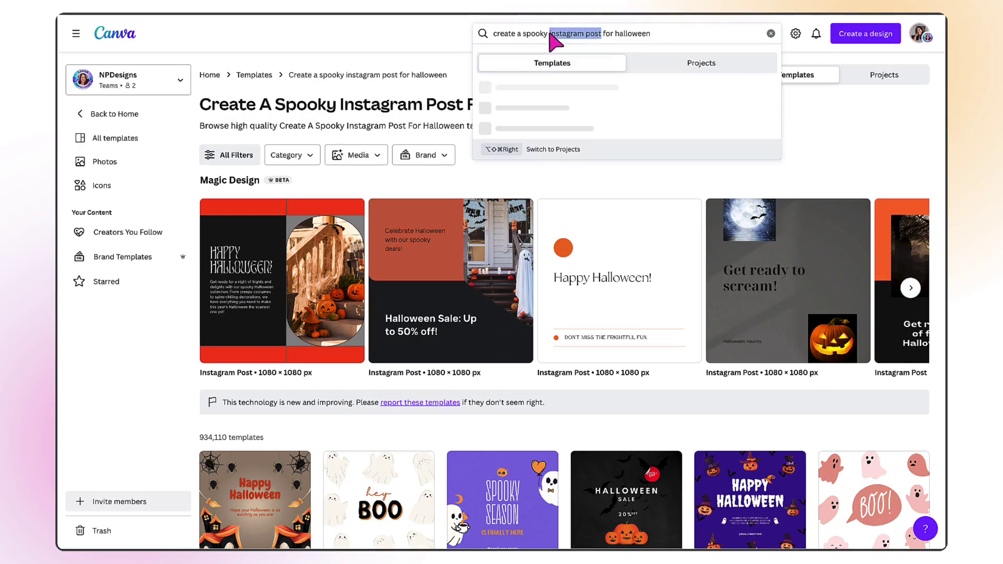
{"action": "left_click", "coordinate": [456, 172]}
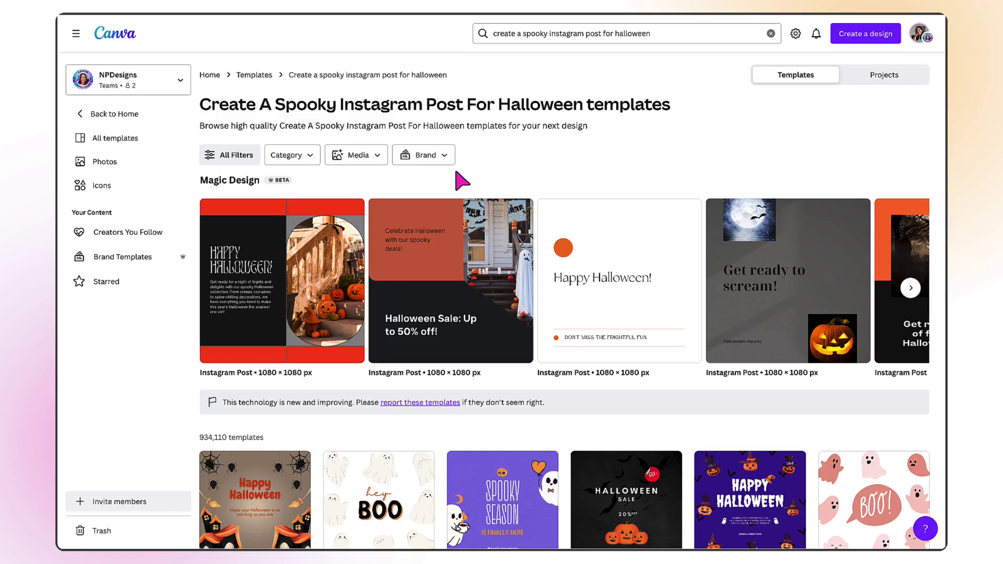
{"action": "scroll", "coordinate": [379, 305], "scroll_direction": "right", "scroll_amount": 5}
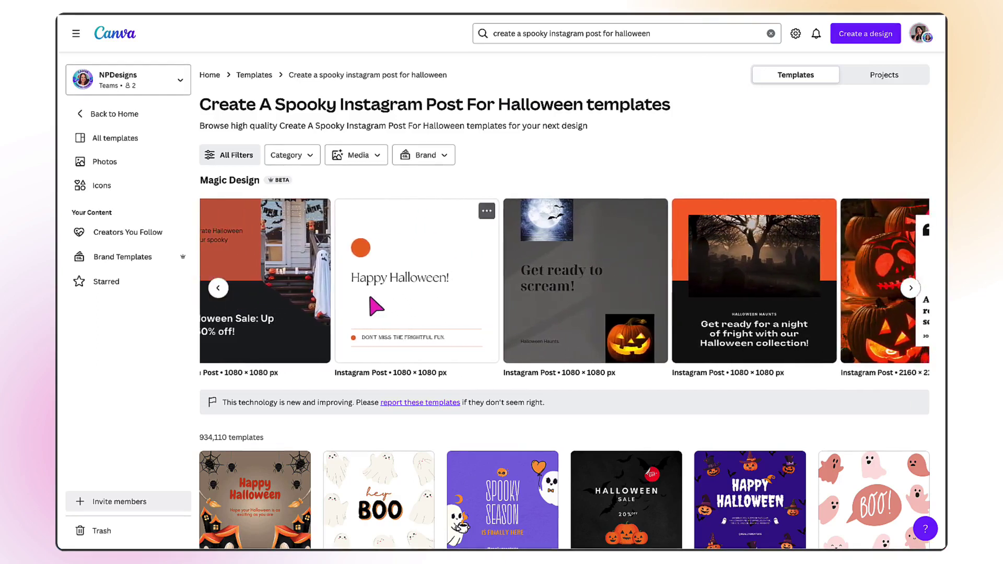
{"action": "scroll", "coordinate": [375, 307], "scroll_direction": "right", "scroll_amount": 5}
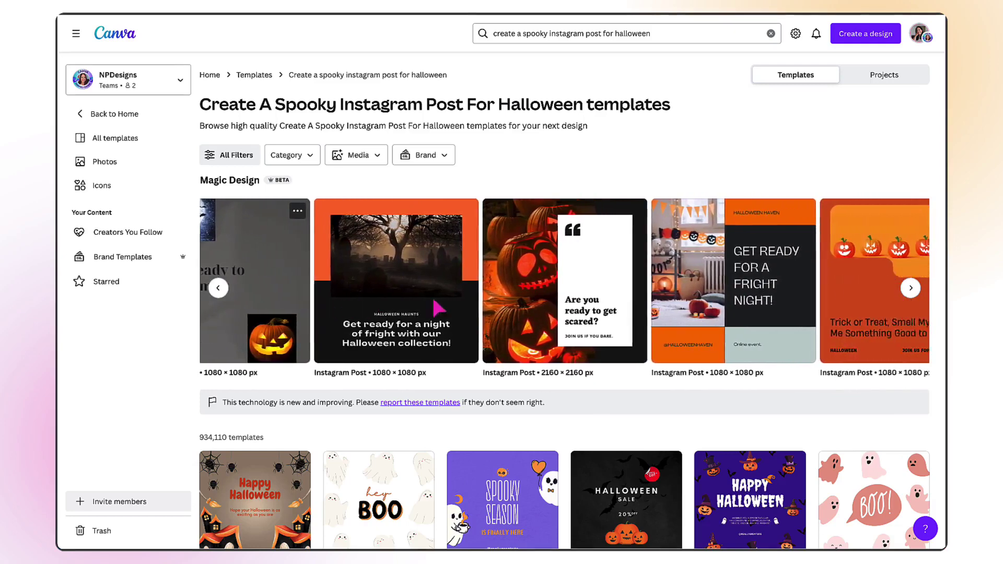
{"action": "scroll", "coordinate": [438, 309], "scroll_direction": "right", "scroll_amount": 2}
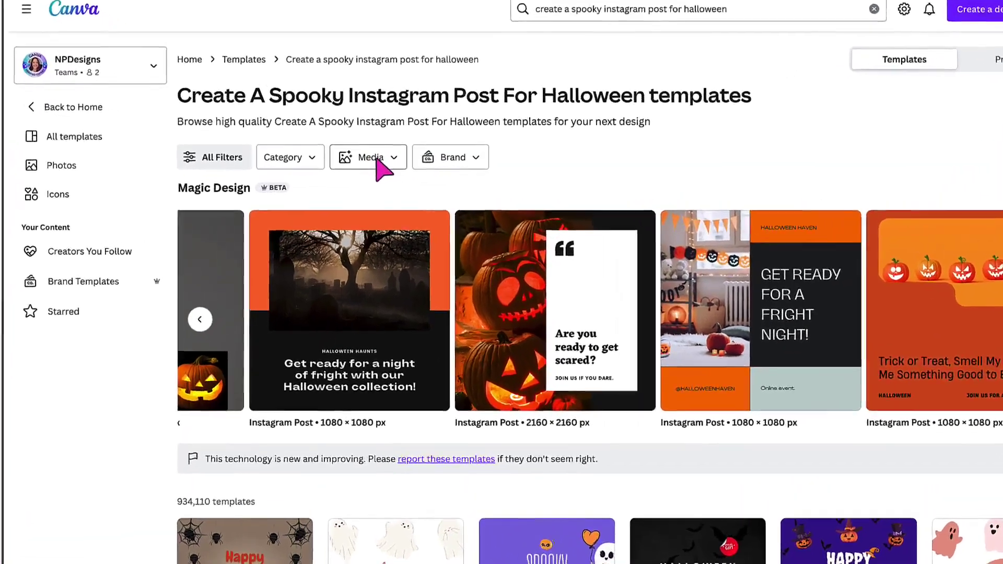
Look through the existing uploads in the media filter, then add a photo file of a witch-hatted girl holding a pumpkin
{"action": "left_click", "coordinate": [365, 156]}
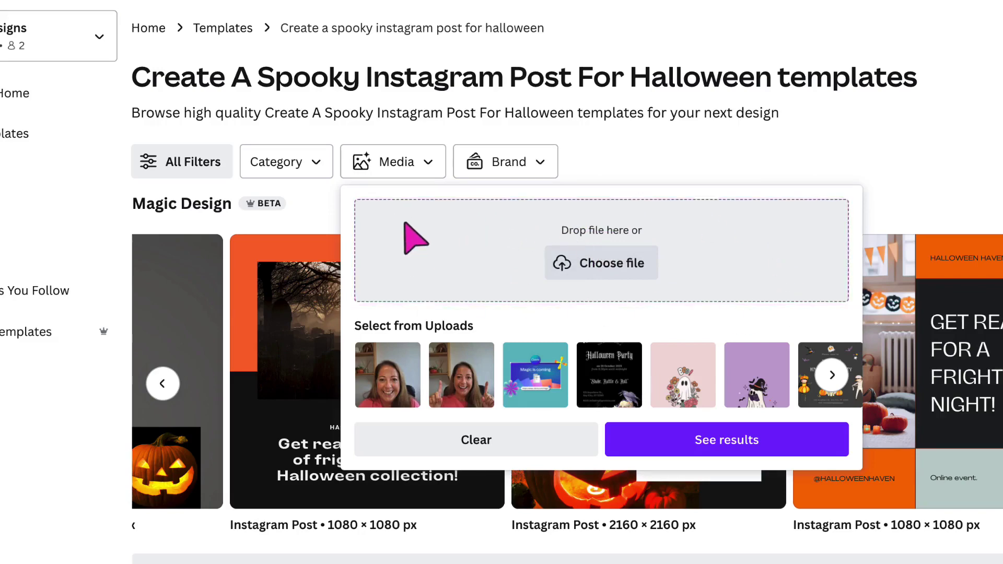
{"action": "scroll", "coordinate": [415, 237], "scroll_direction": "down", "scroll_amount": 1}
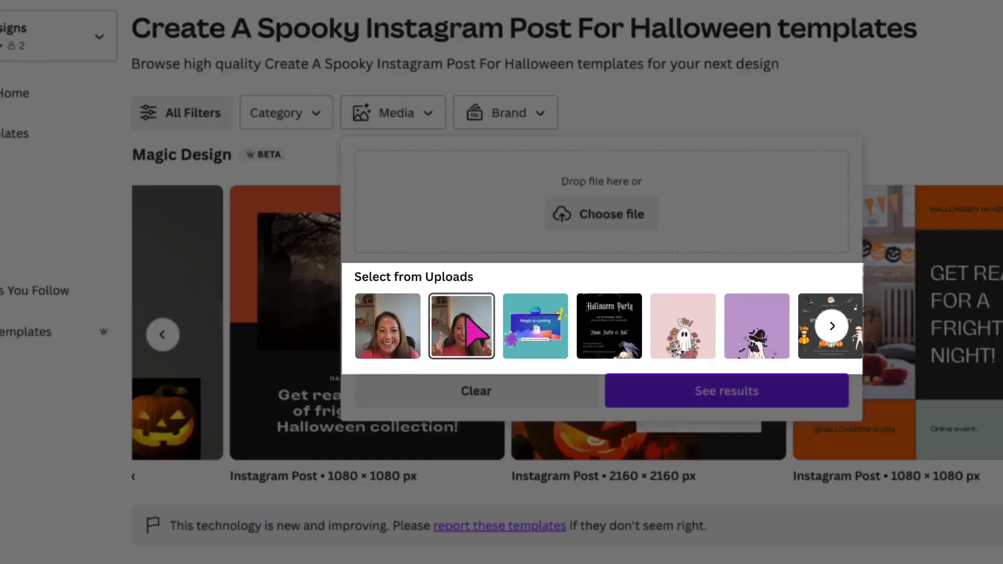
{"action": "scroll", "coordinate": [473, 334], "scroll_direction": "right", "scroll_amount": 5}
{"action": "scroll", "coordinate": [477, 333], "scroll_direction": "right", "scroll_amount": 5}
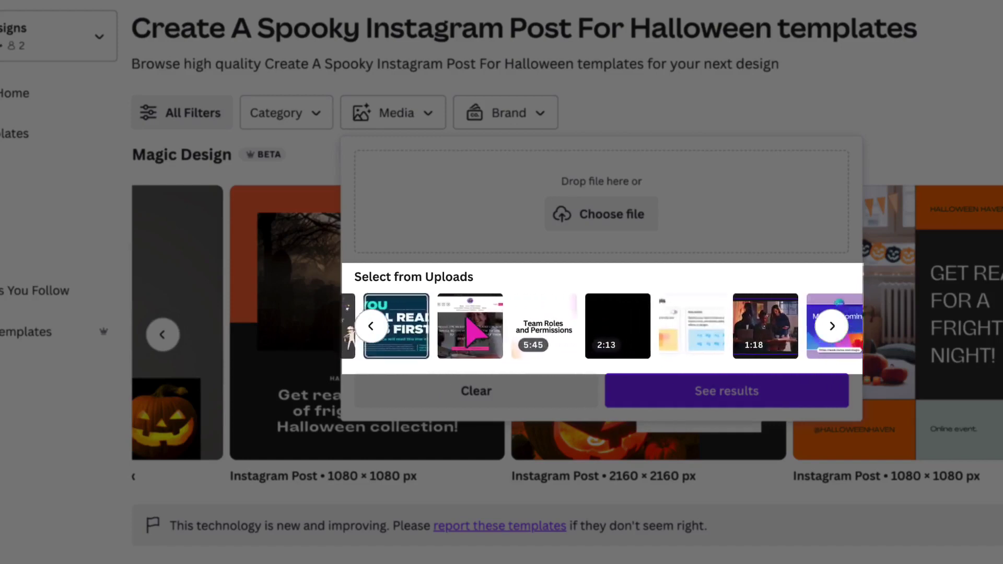
{"action": "scroll", "coordinate": [477, 332], "scroll_direction": "right", "scroll_amount": 2}
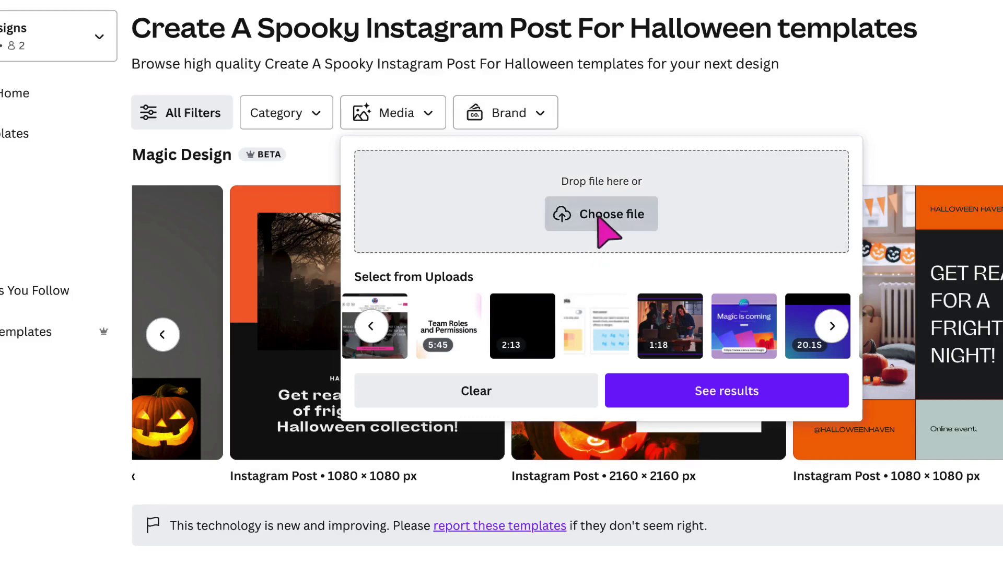
{"action": "left_click", "coordinate": [601, 222]}
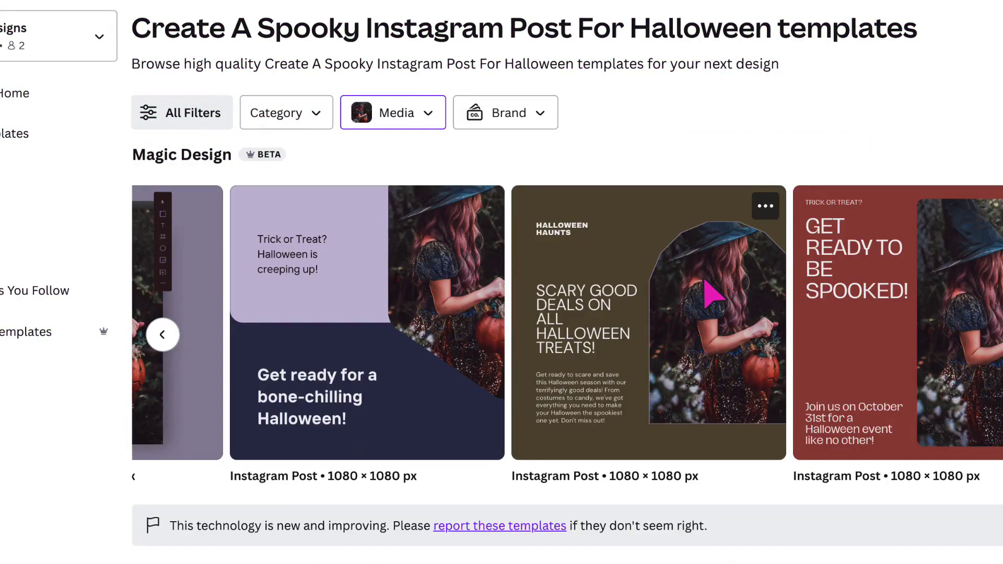
Examine the Magic Design suggestions built around the added witch photo
{"action": "scroll", "coordinate": [713, 295], "scroll_direction": "left", "scroll_amount": 7}
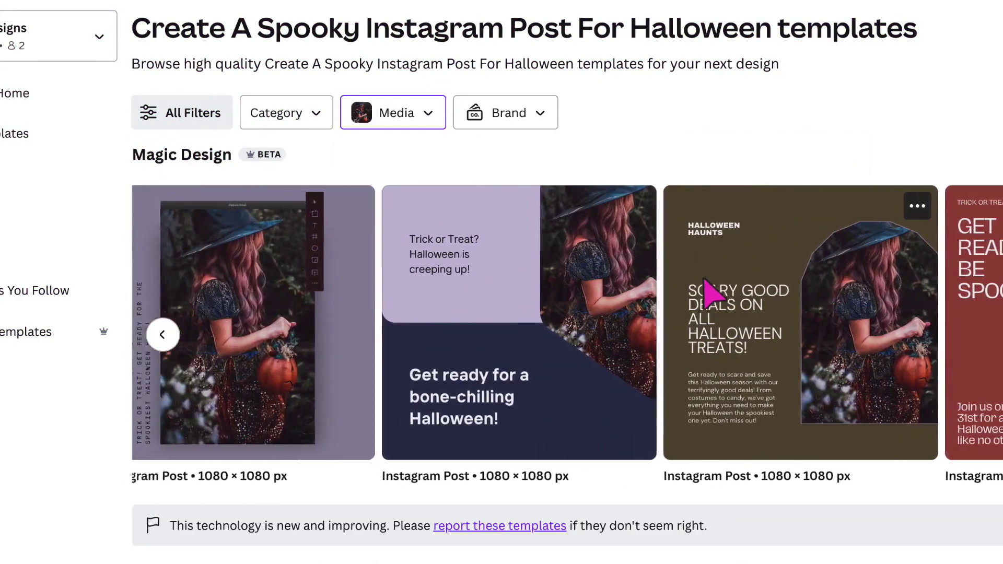
{"action": "scroll", "coordinate": [713, 295], "scroll_direction": "left", "scroll_amount": 6}
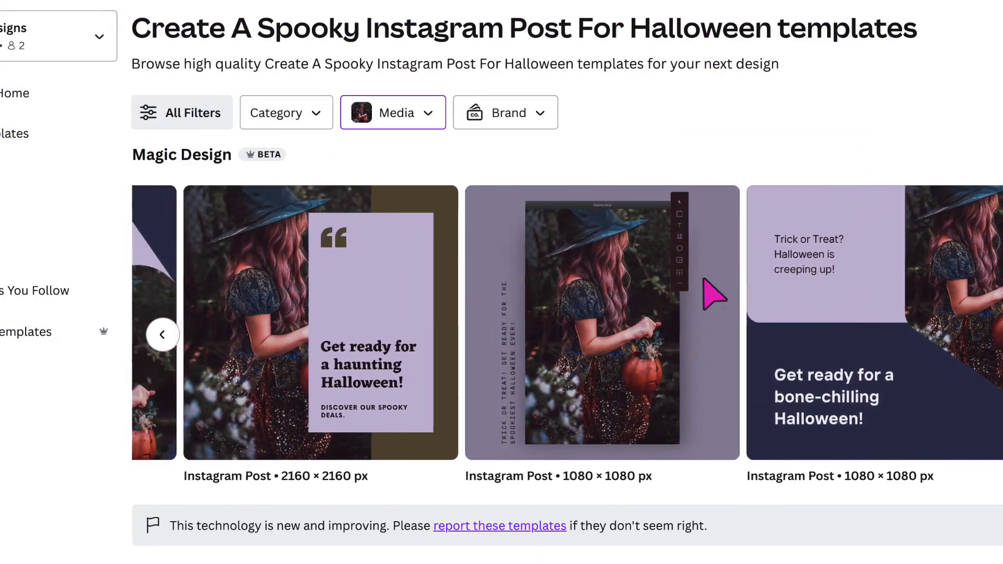
{"action": "scroll", "coordinate": [713, 295], "scroll_direction": "left", "scroll_amount": 2}
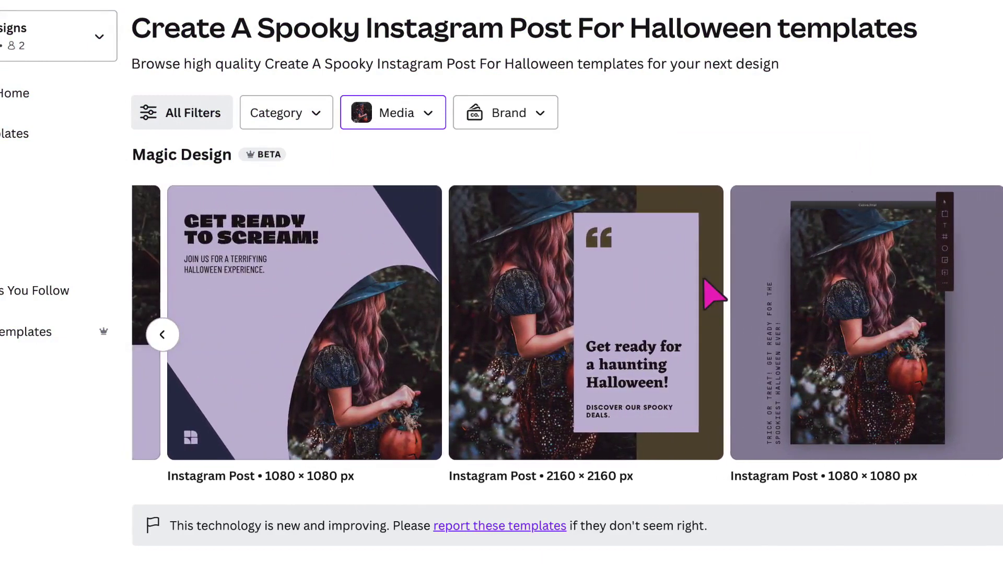
{"action": "scroll", "coordinate": [713, 295], "scroll_direction": "left", "scroll_amount": 3}
{"action": "scroll", "coordinate": [713, 295], "scroll_direction": "left", "scroll_amount": 2}
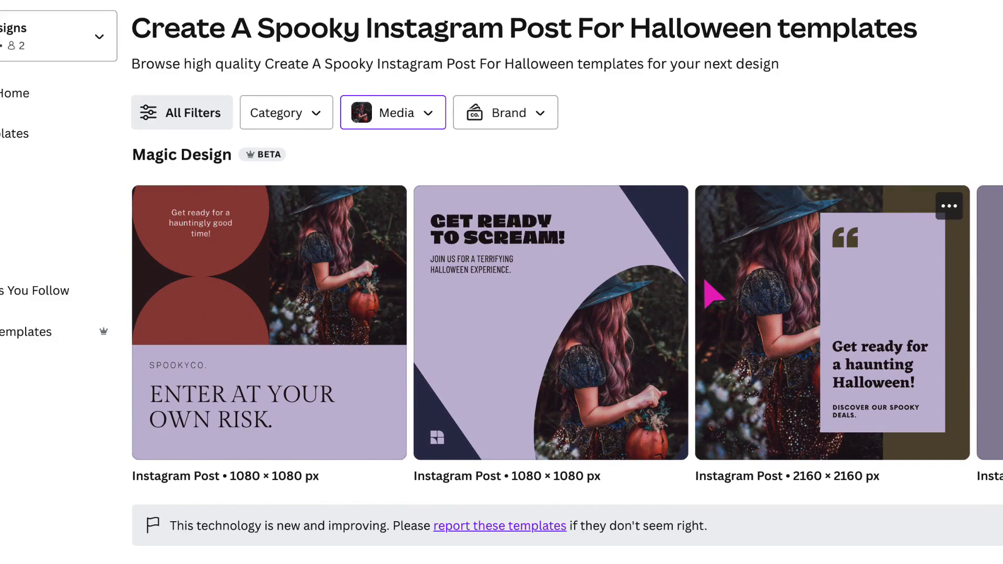
{"action": "scroll", "coordinate": [713, 295], "scroll_direction": "right", "scroll_amount": 12}
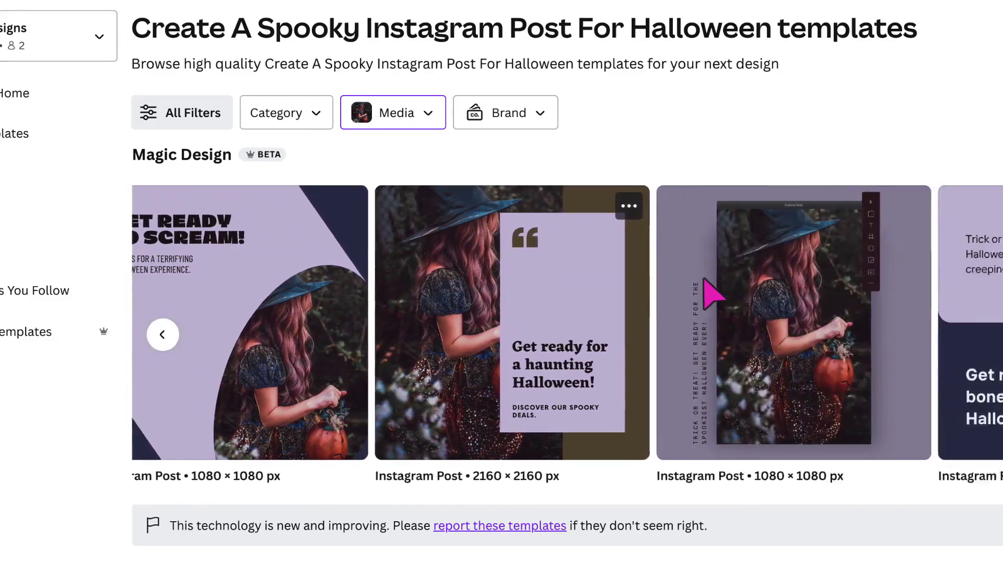
{"action": "scroll", "coordinate": [713, 295], "scroll_direction": "right", "scroll_amount": 7}
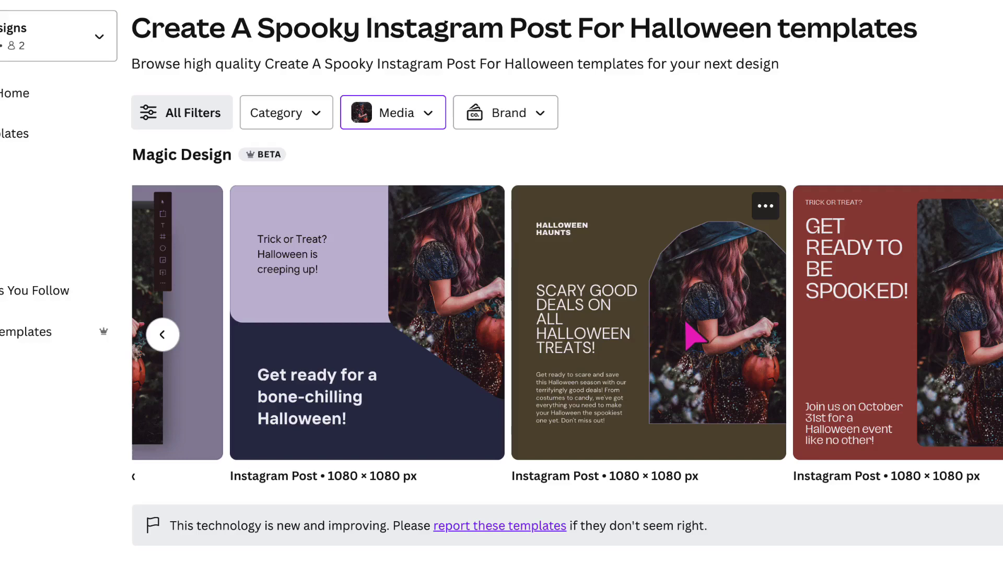
{"action": "scroll", "coordinate": [347, 314], "scroll_direction": "left", "scroll_amount": 4}
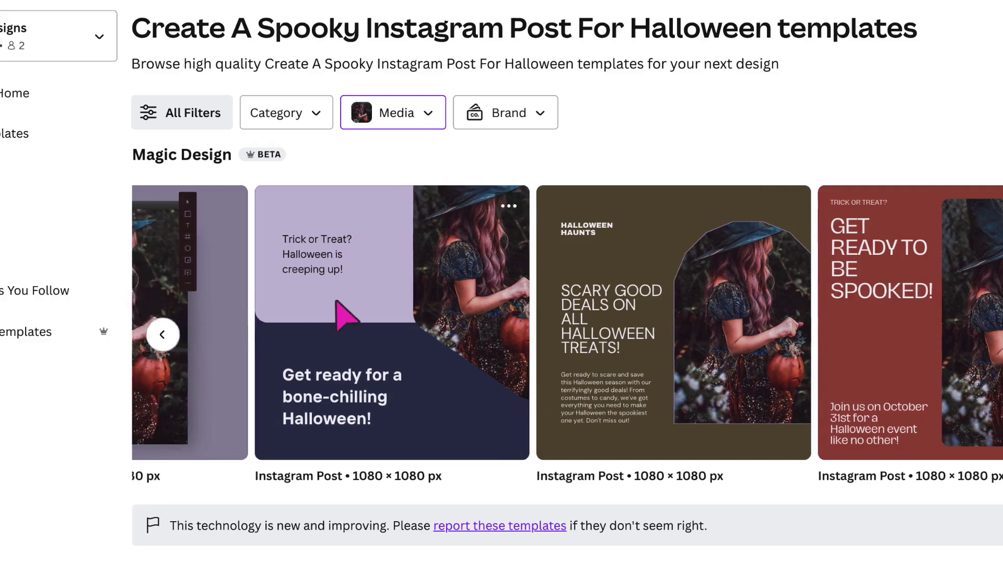
{"action": "scroll", "coordinate": [346, 316], "scroll_direction": "left", "scroll_amount": 3}
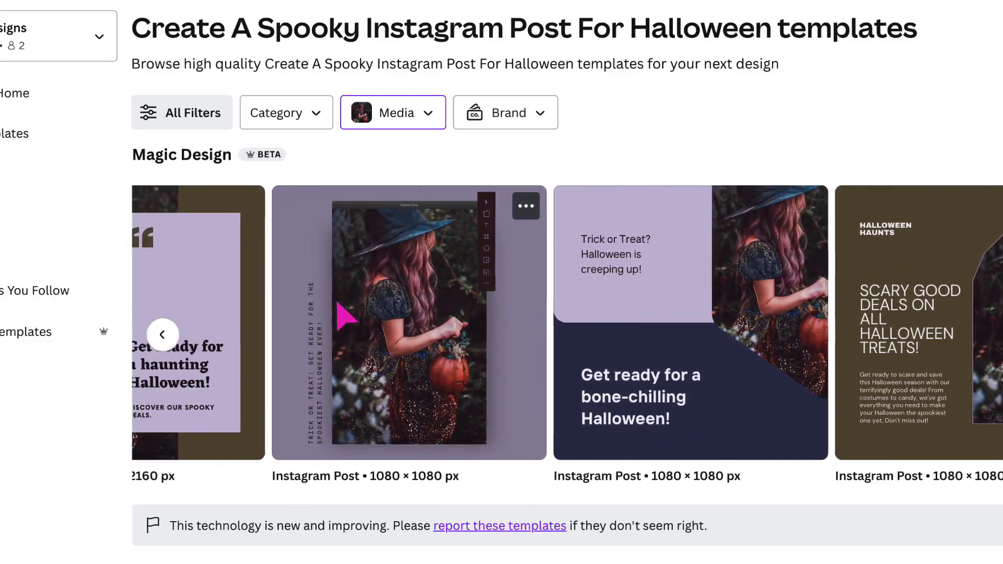
{"action": "scroll", "coordinate": [344, 316], "scroll_direction": "left", "scroll_amount": 8}
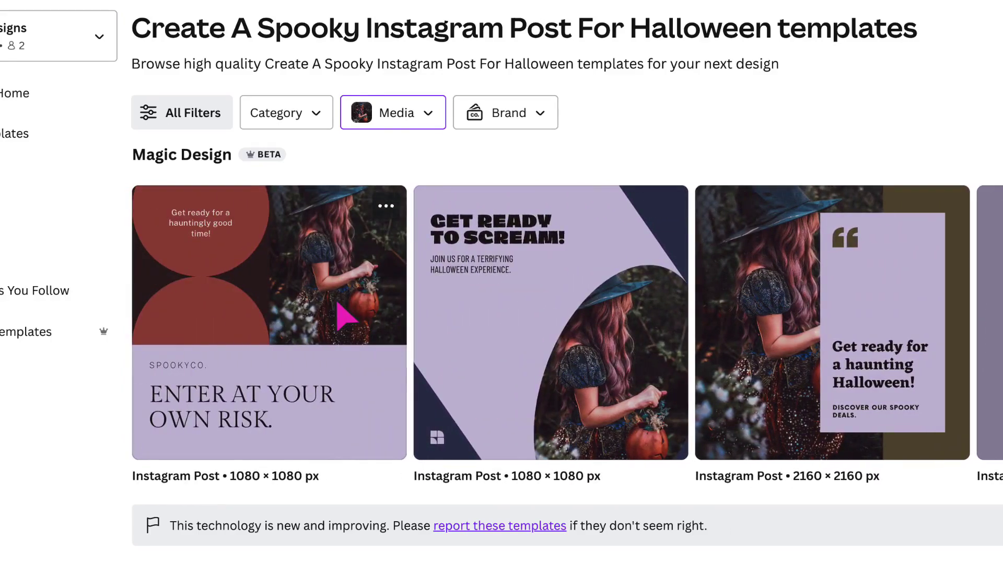
Apply the pink, orange and beige brand kit with the Cinzel font to the Magic Design suggestions
{"action": "left_click", "coordinate": [512, 116]}
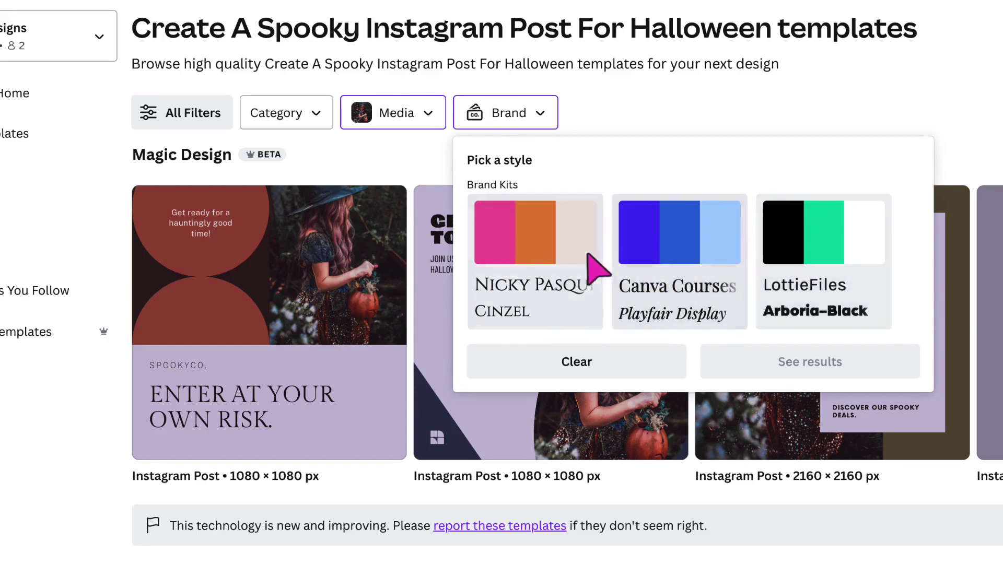
{"action": "left_click", "coordinate": [515, 238]}
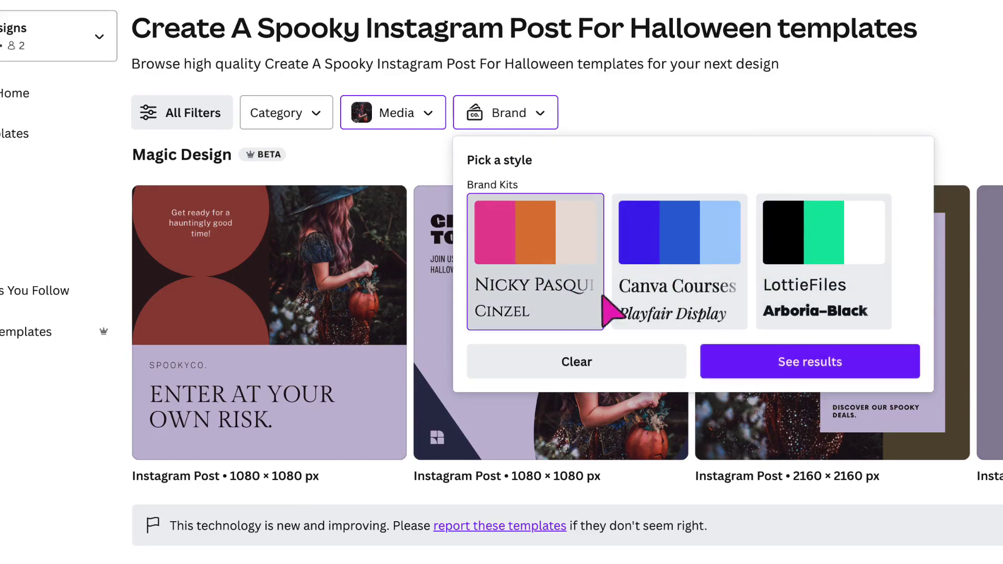
{"action": "left_click", "coordinate": [762, 374]}
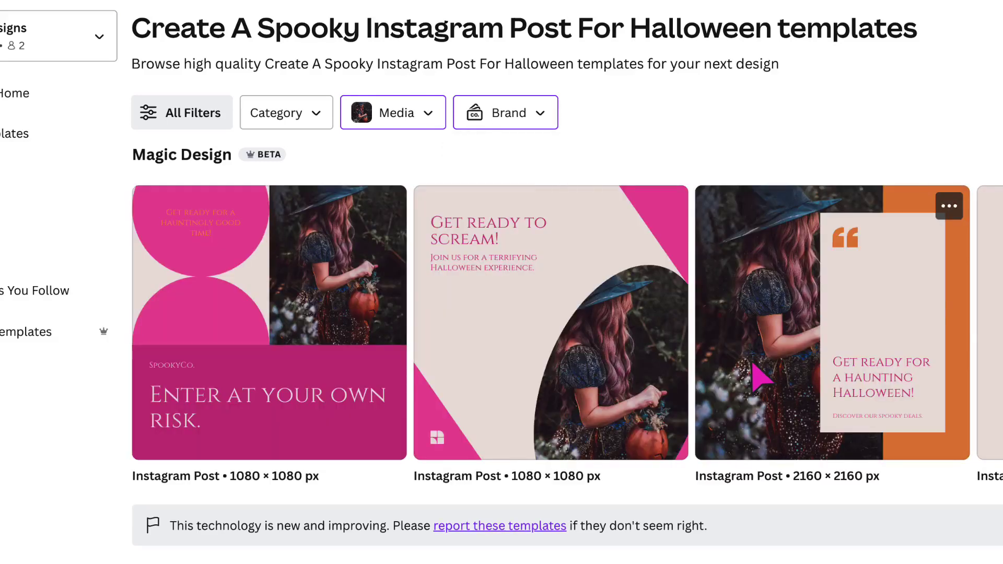
Examine the range of Magic Design suggestions restyled with the brand kit's colours and font
{"action": "scroll", "coordinate": [762, 374], "scroll_direction": "right", "scroll_amount": 5}
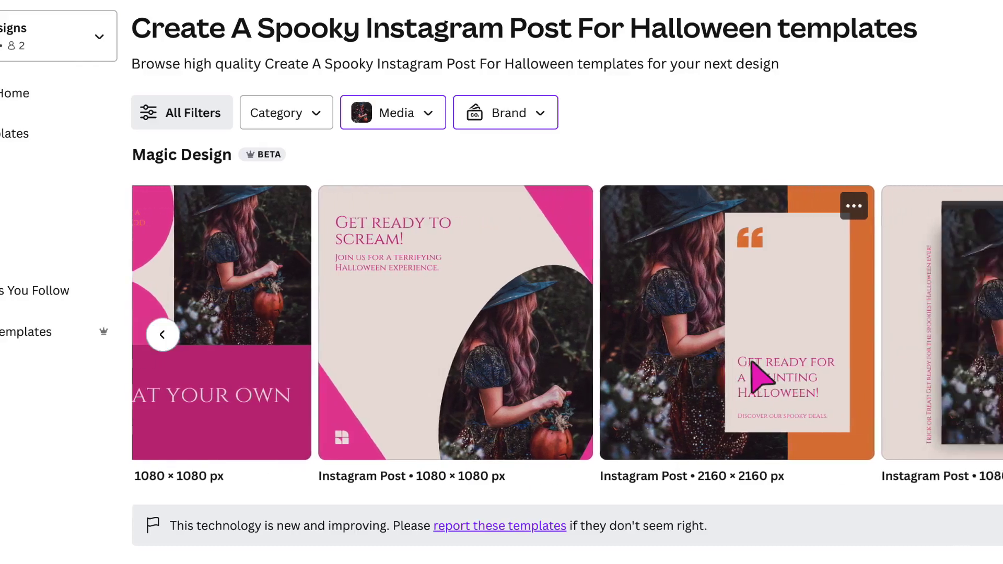
{"action": "scroll", "coordinate": [762, 374], "scroll_direction": "right", "scroll_amount": 10}
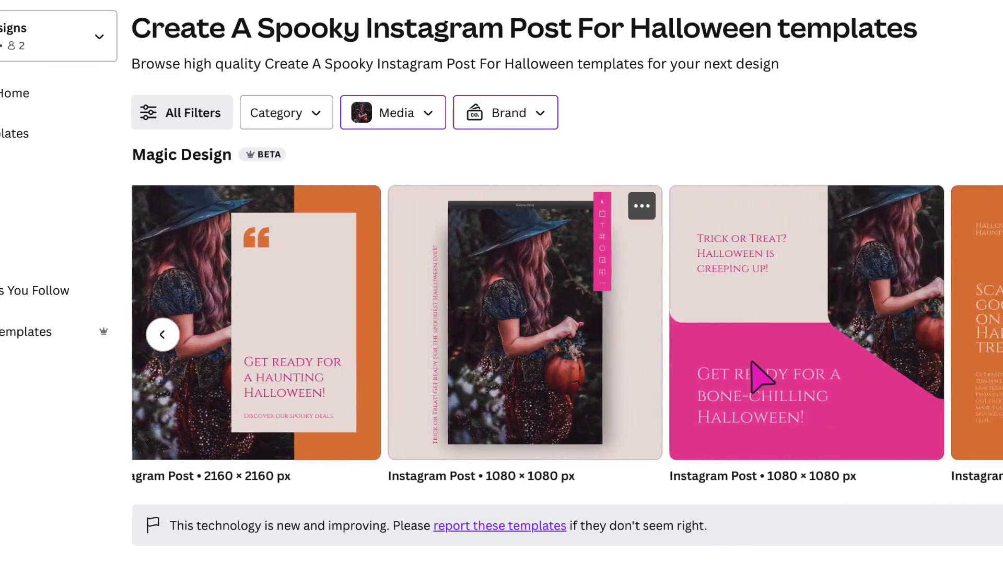
{"action": "scroll", "coordinate": [761, 374], "scroll_direction": "right", "scroll_amount": 2}
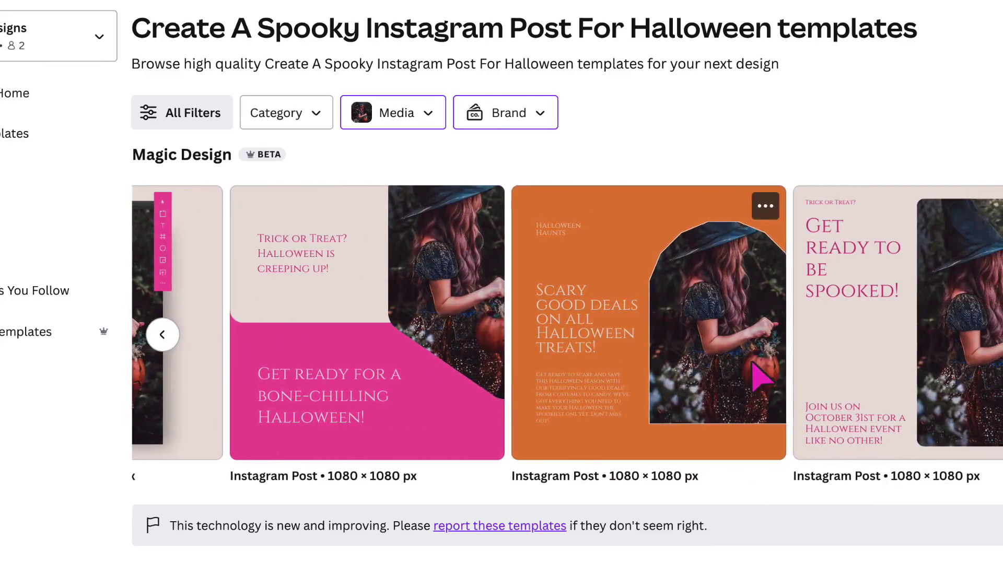
{"action": "scroll", "coordinate": [762, 374], "scroll_direction": "left", "scroll_amount": 15}
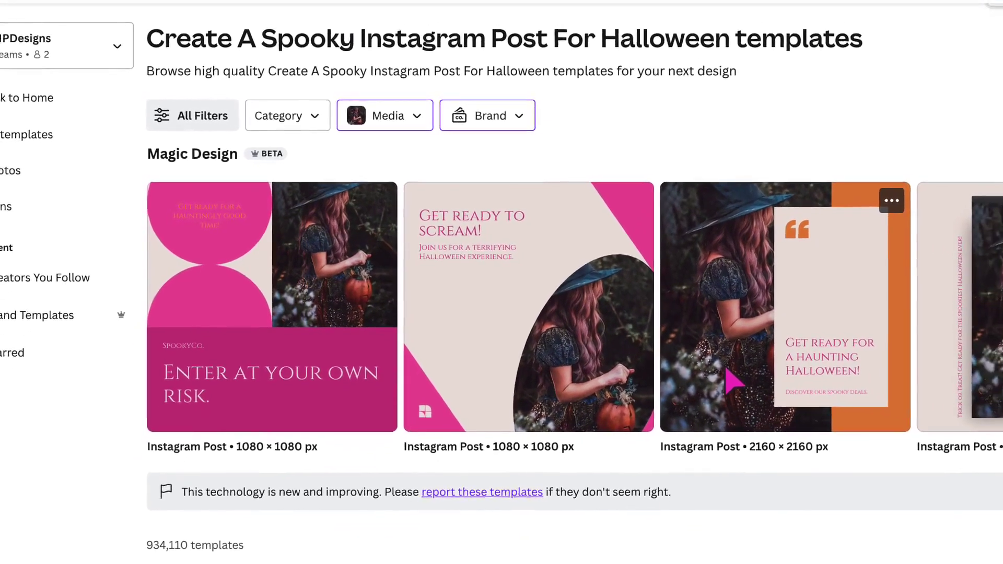
{"action": "scroll", "coordinate": [748, 389], "scroll_direction": "right", "scroll_amount": 5}
{"action": "scroll", "coordinate": [661, 343], "scroll_direction": "right", "scroll_amount": 10}
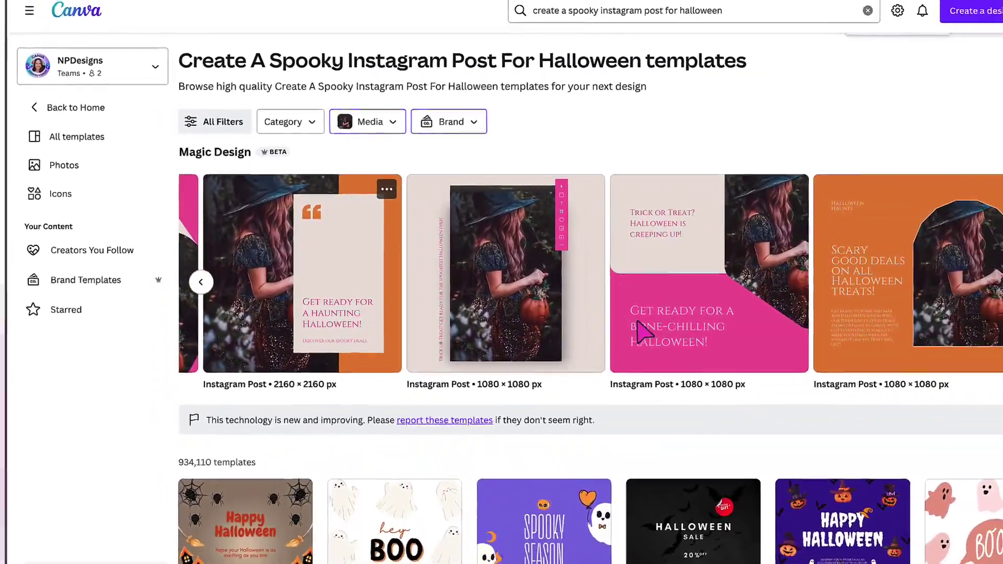
{"action": "scroll", "coordinate": [597, 308], "scroll_direction": "right", "scroll_amount": 2}
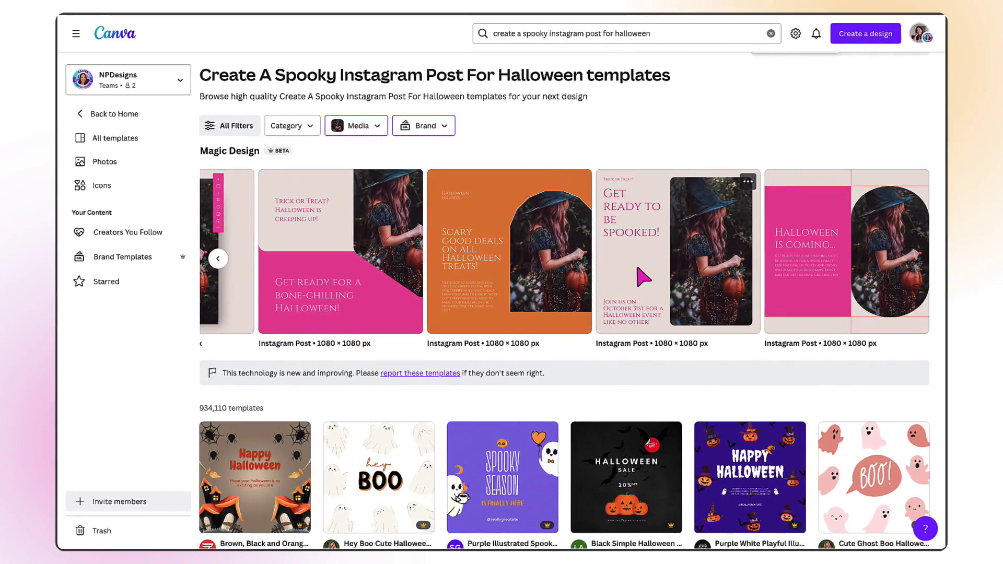
Open the "Get ready to be spooked!" Magic Design suggestion for customising, with the full design canvas in view
{"action": "left_click", "coordinate": [638, 268]}
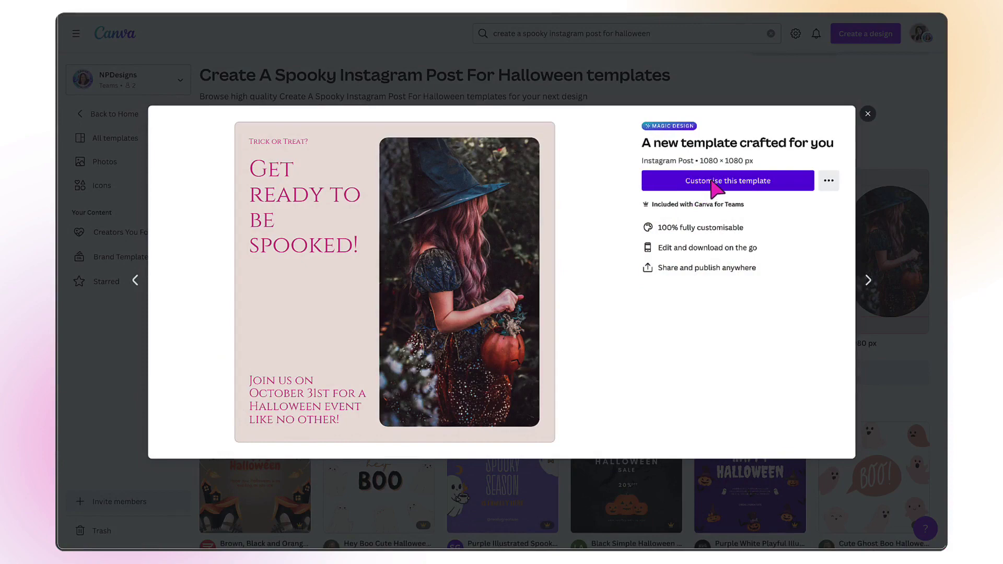
{"action": "left_click", "coordinate": [710, 180]}
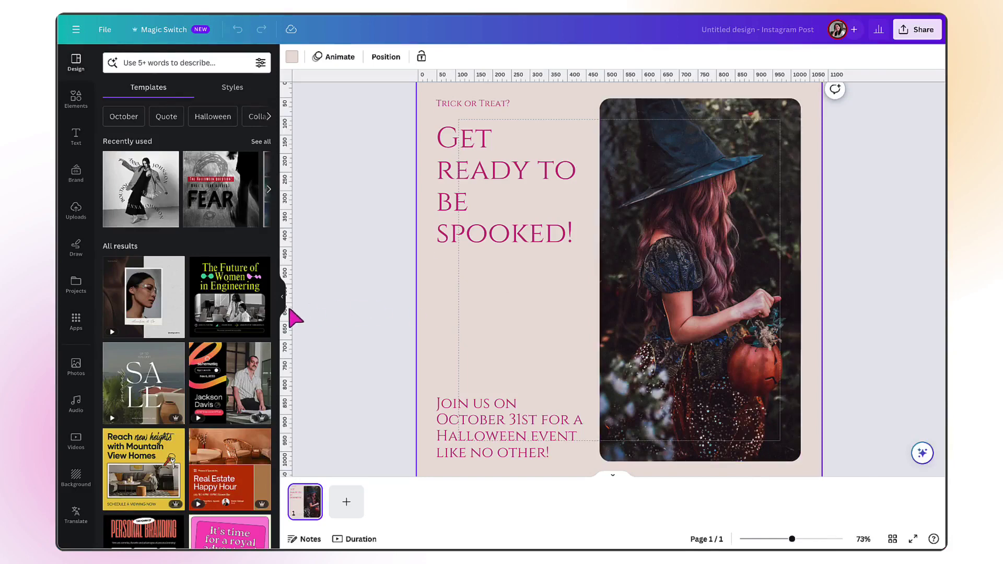
{"action": "left_click", "coordinate": [283, 302]}
{"action": "left_click", "coordinate": [282, 299]}
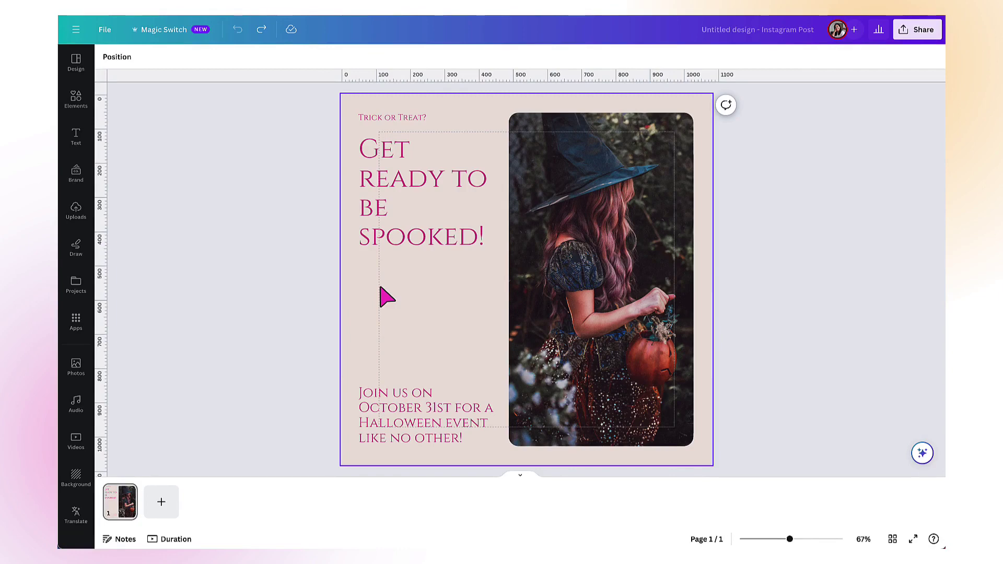
Change the heading's text colour to the brand kit's near-black and apply that change to all matching pink text in the design
{"action": "left_click", "coordinate": [410, 253]}
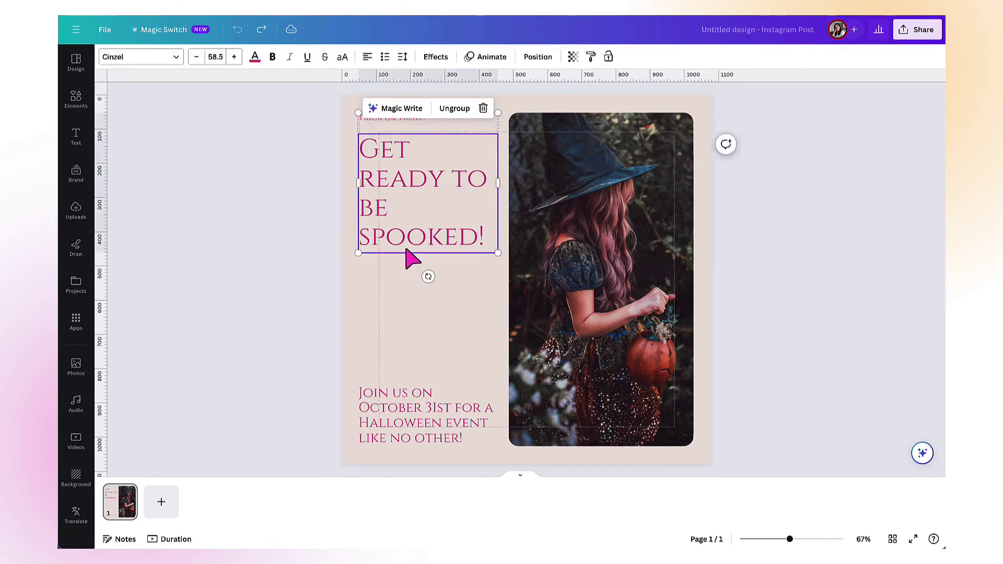
{"action": "left_click", "coordinate": [409, 256]}
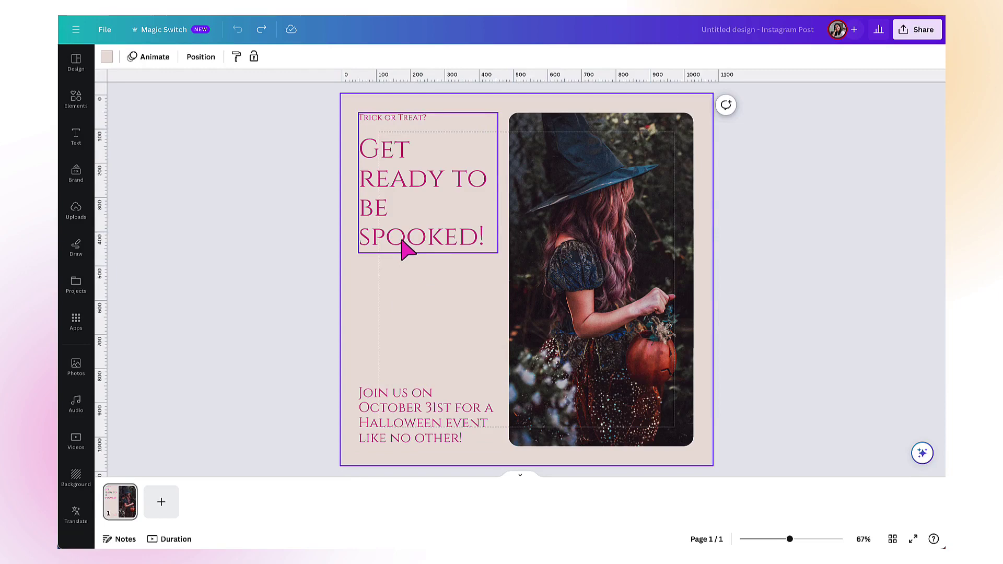
{"action": "left_click", "coordinate": [403, 251]}
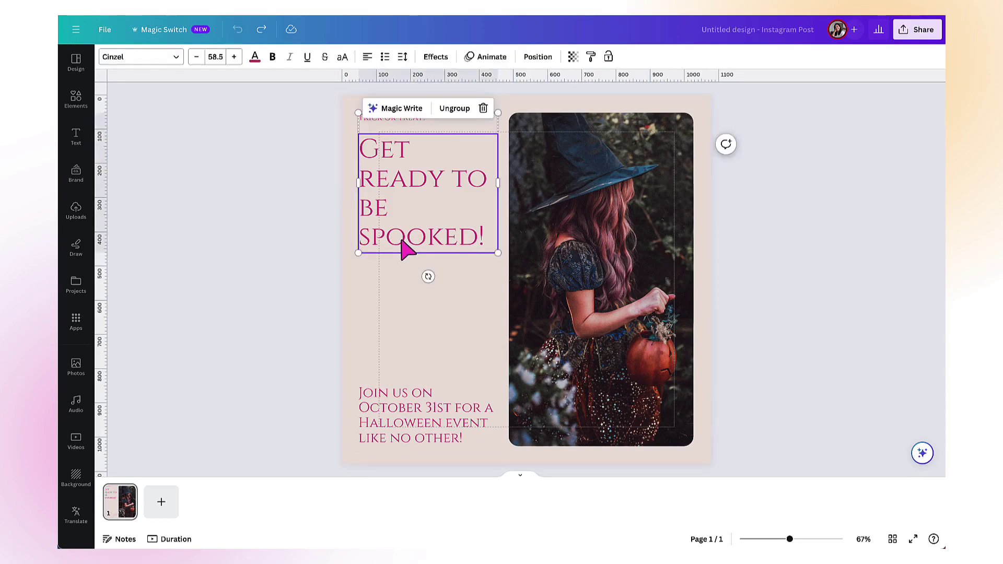
{"action": "left_click", "coordinate": [255, 57]}
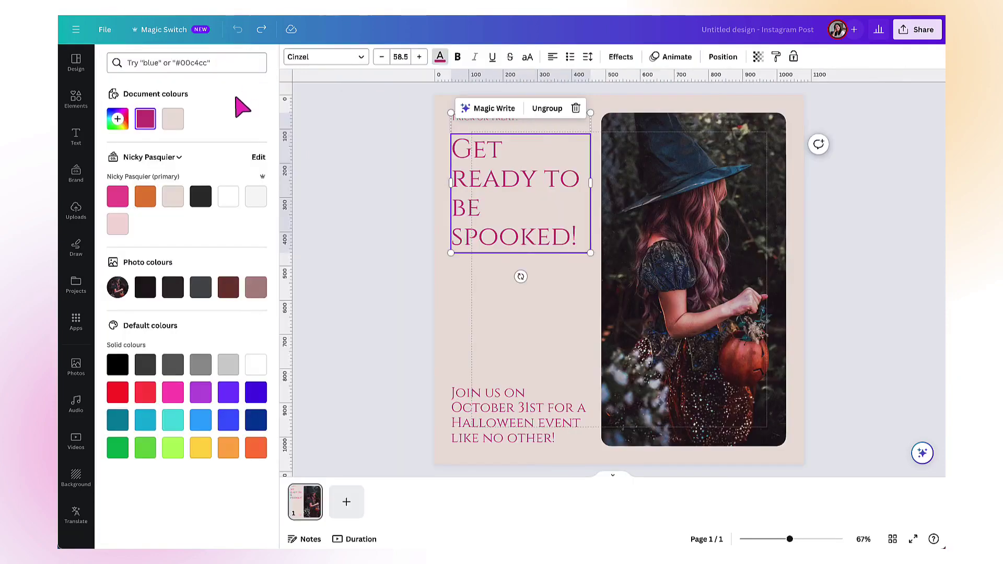
{"action": "left_click", "coordinate": [202, 198]}
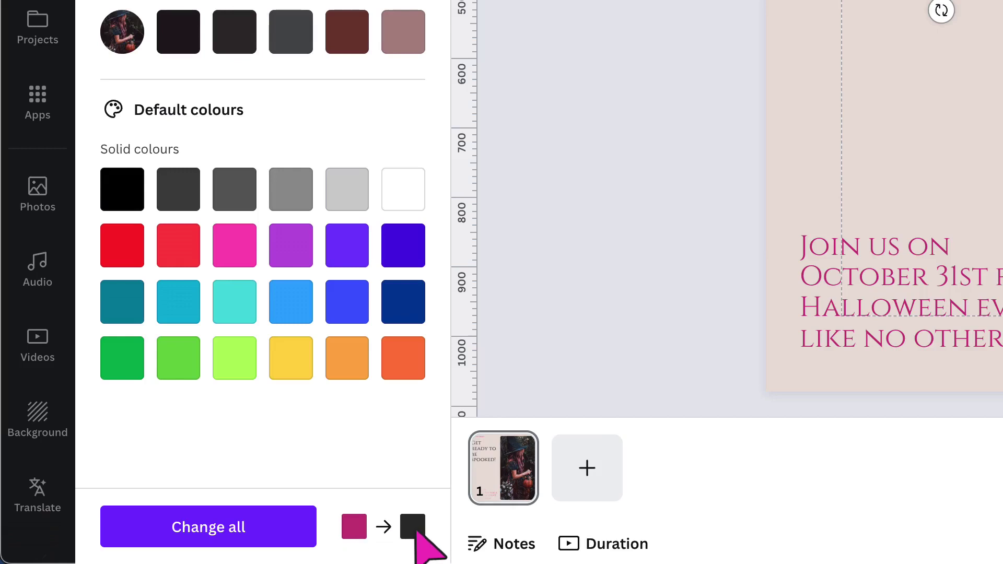
{"action": "left_click", "coordinate": [290, 533]}
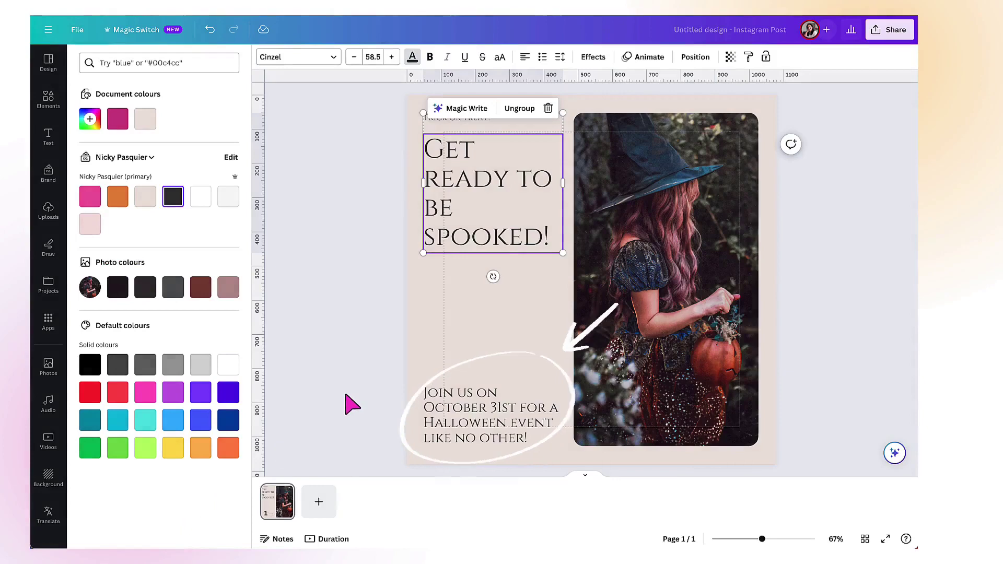
{"action": "key", "text": "Escape"}
{"action": "key", "text": "Escape"}
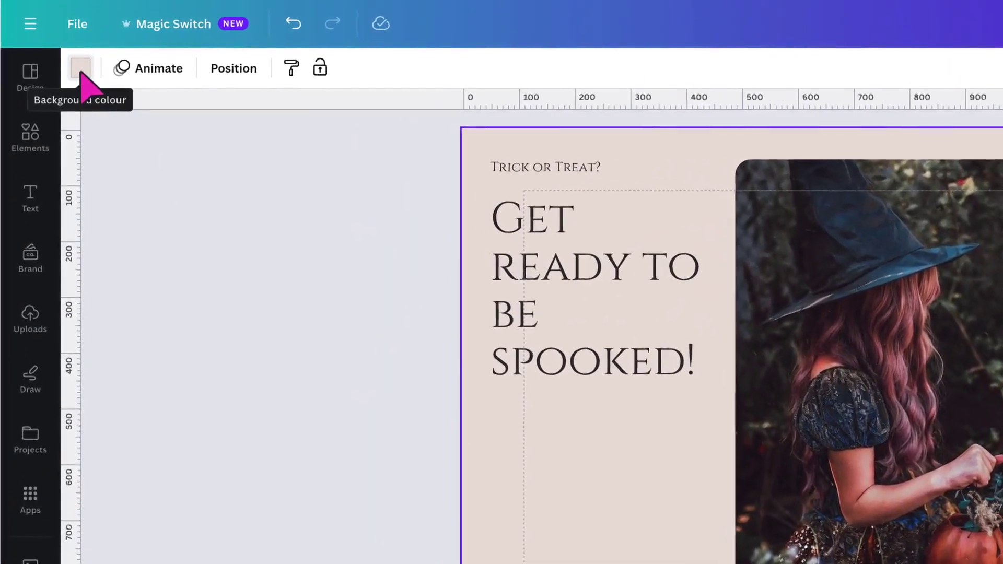
Set the page background to the dusty mauve taken from the photo colours
{"action": "left_click", "coordinate": [81, 71]}
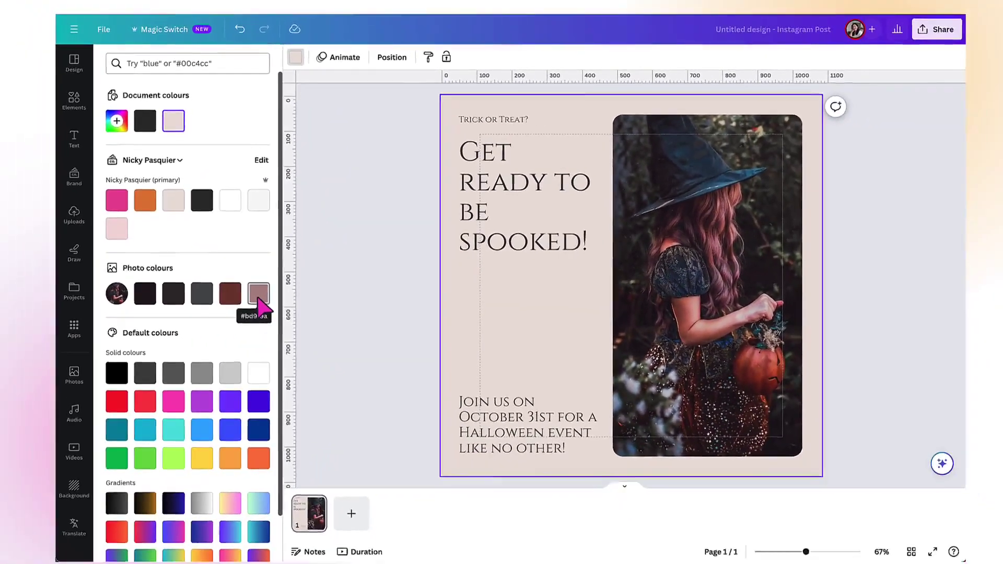
{"action": "left_click", "coordinate": [258, 294]}
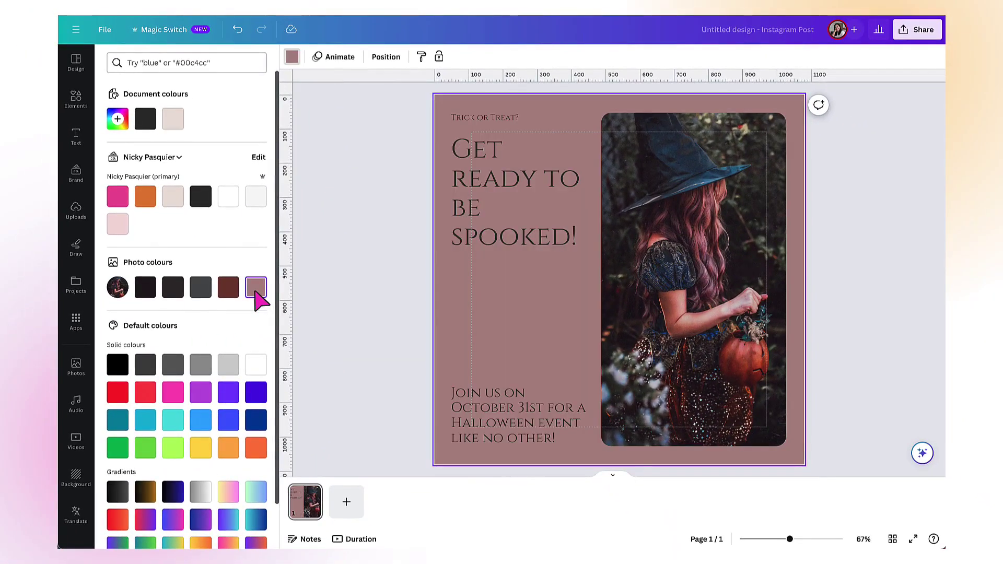
{"action": "left_click", "coordinate": [340, 296]}
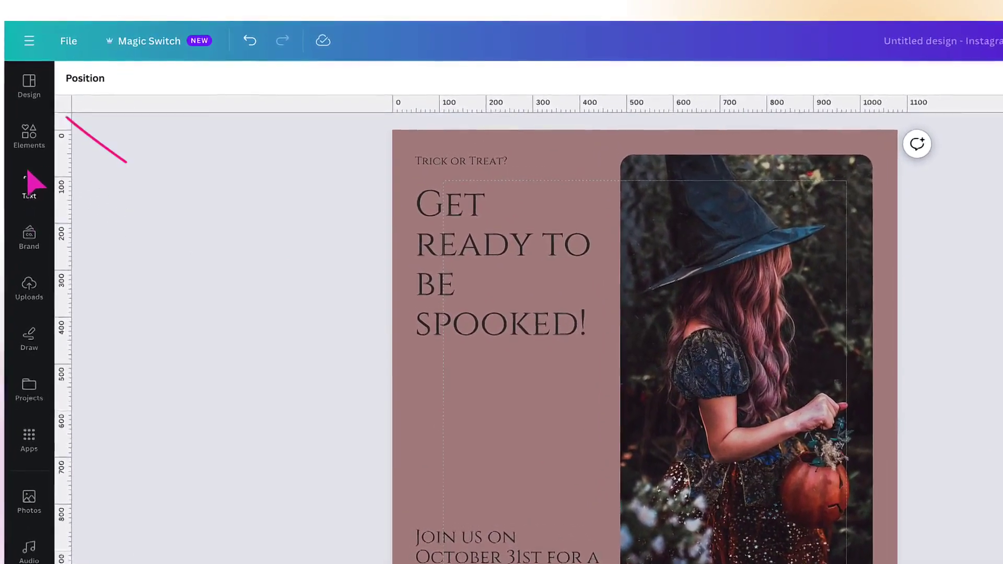
Find the image palette based on the witch photo among the design styles and apply it to the page
{"action": "left_click", "coordinate": [26, 95]}
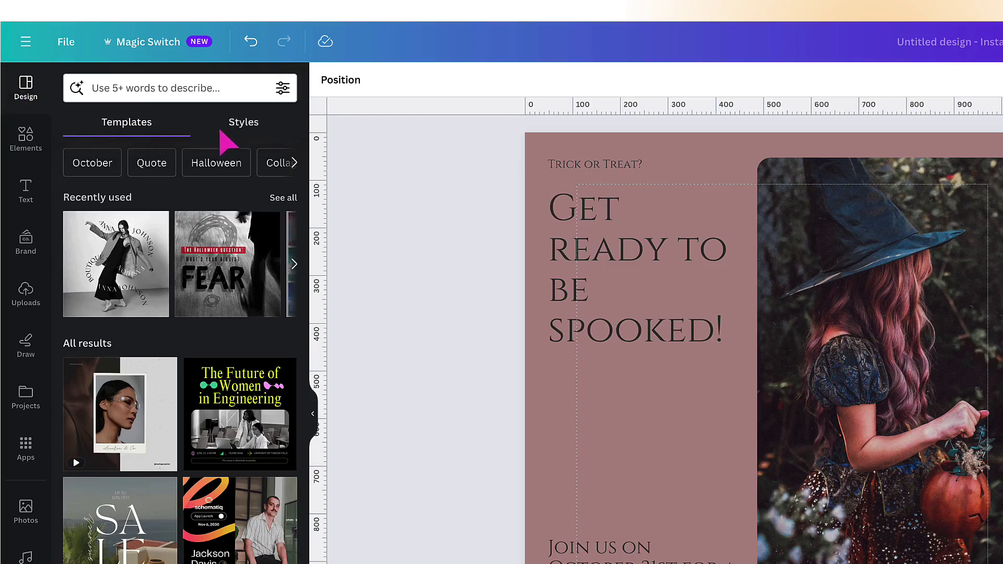
{"action": "left_click", "coordinate": [241, 130]}
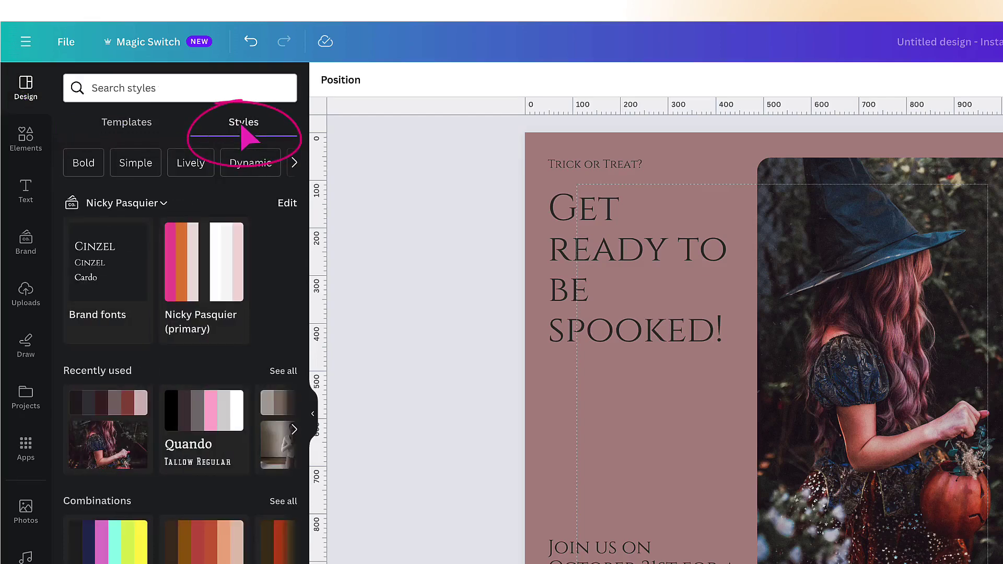
{"action": "scroll", "coordinate": [217, 212], "scroll_direction": "down", "scroll_amount": 3}
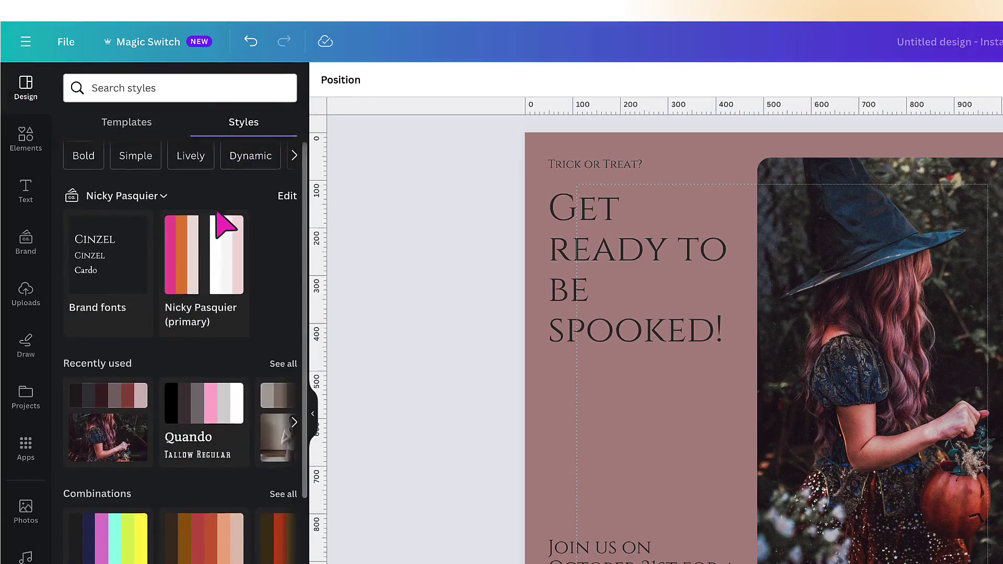
{"action": "scroll", "coordinate": [225, 224], "scroll_direction": "down", "scroll_amount": 6}
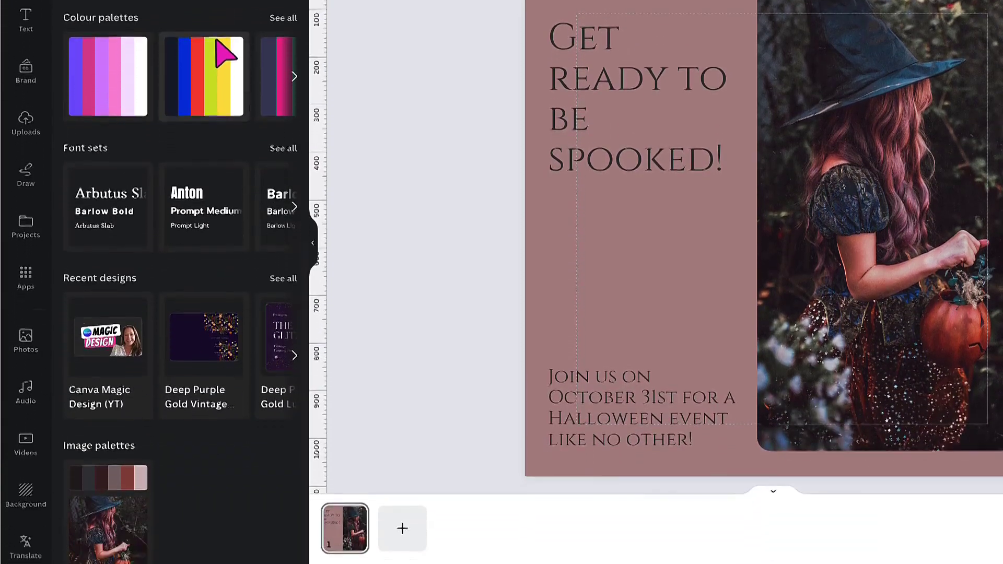
{"action": "mouse_move", "coordinate": [152, 355]}
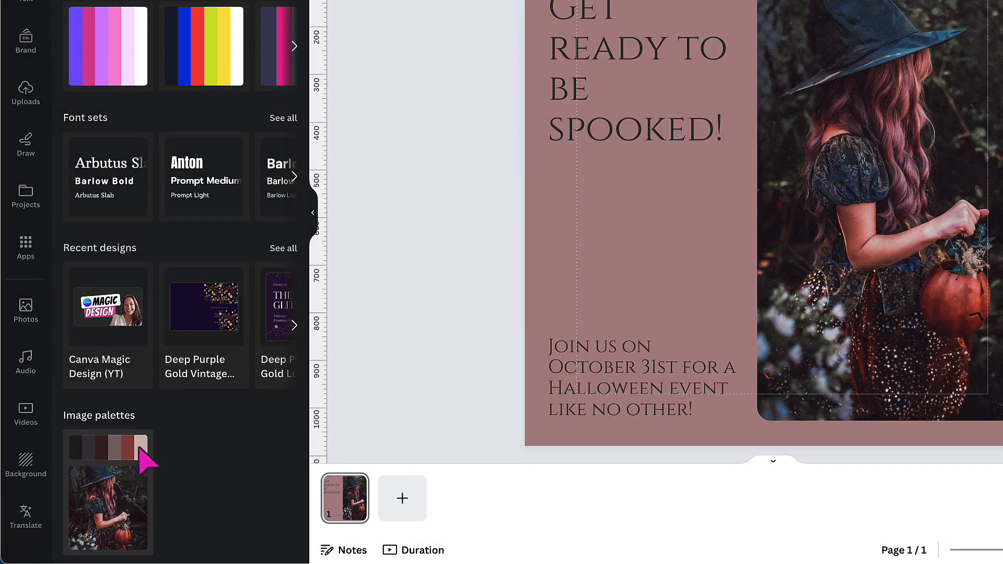
{"action": "left_click", "coordinate": [100, 451]}
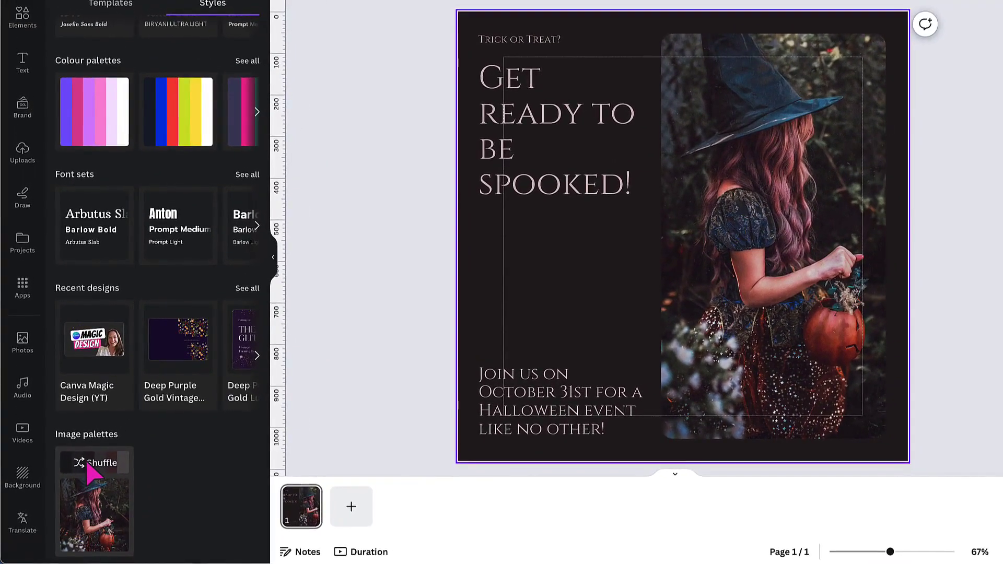
Shuffle the witch photo's image palette until the page has a pale dusty-pink background with near-black text
{"action": "left_click", "coordinate": [87, 466]}
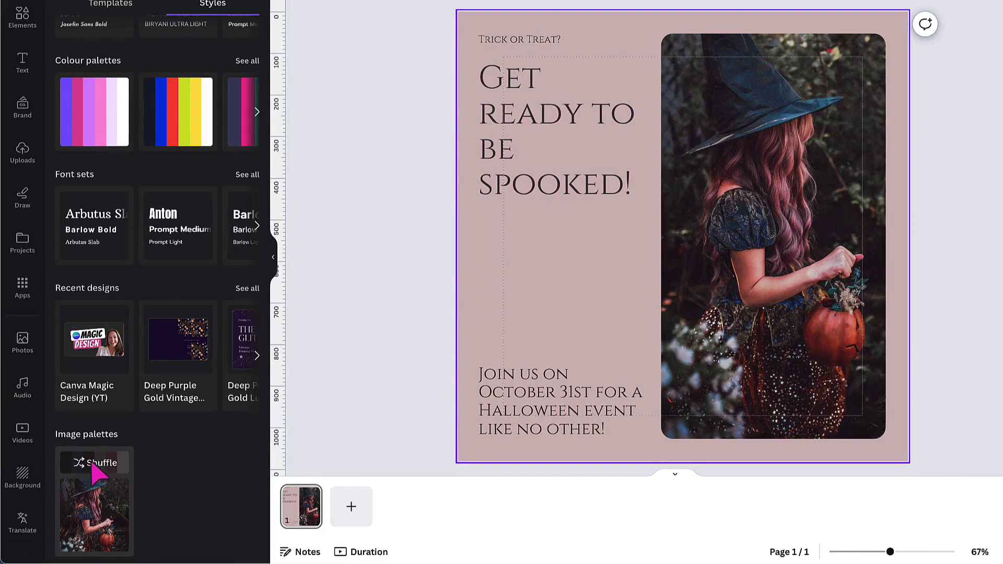
{"action": "left_click", "coordinate": [93, 467]}
{"action": "left_click", "coordinate": [93, 466]}
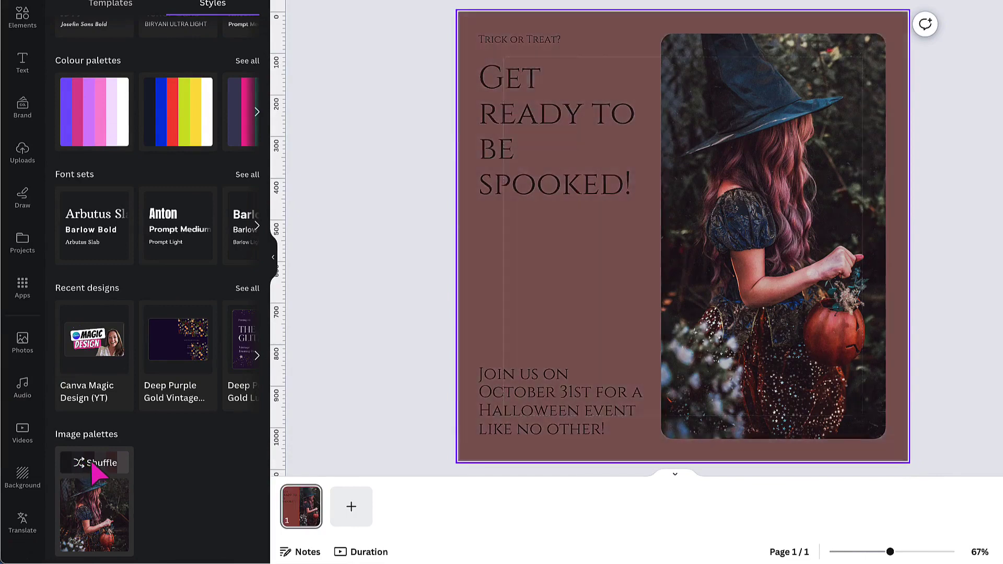
{"action": "left_click", "coordinate": [96, 473]}
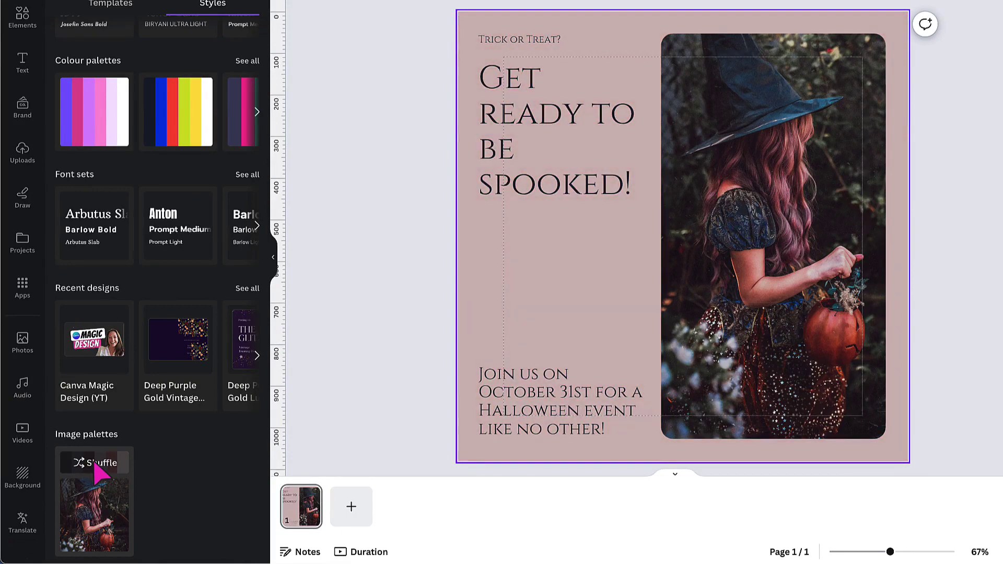
{"action": "left_click", "coordinate": [273, 259]}
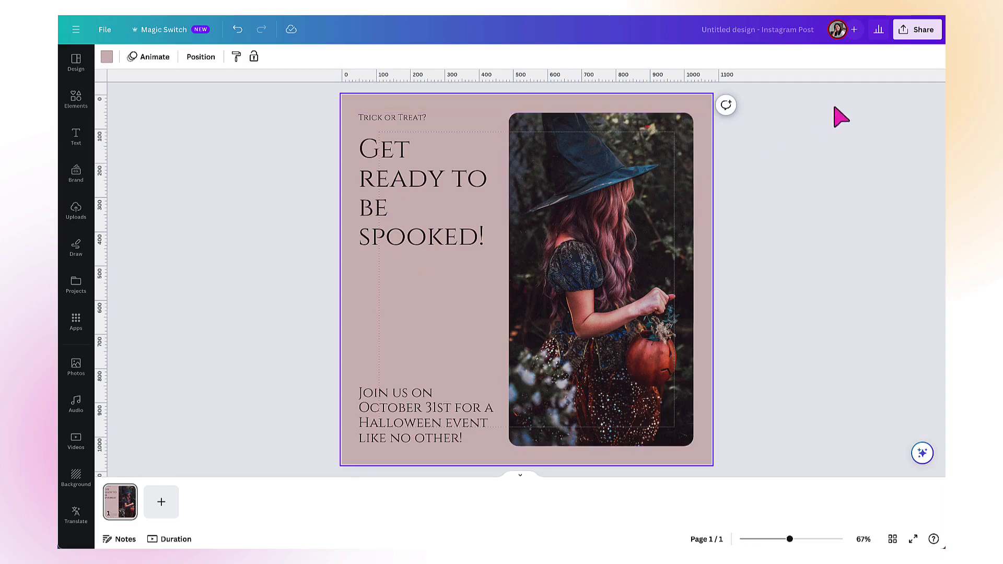
Download the Halloween post as a PNG at size 1 (1,080 × 1,080 px), without compression or a transparent background
{"action": "left_click", "coordinate": [913, 37]}
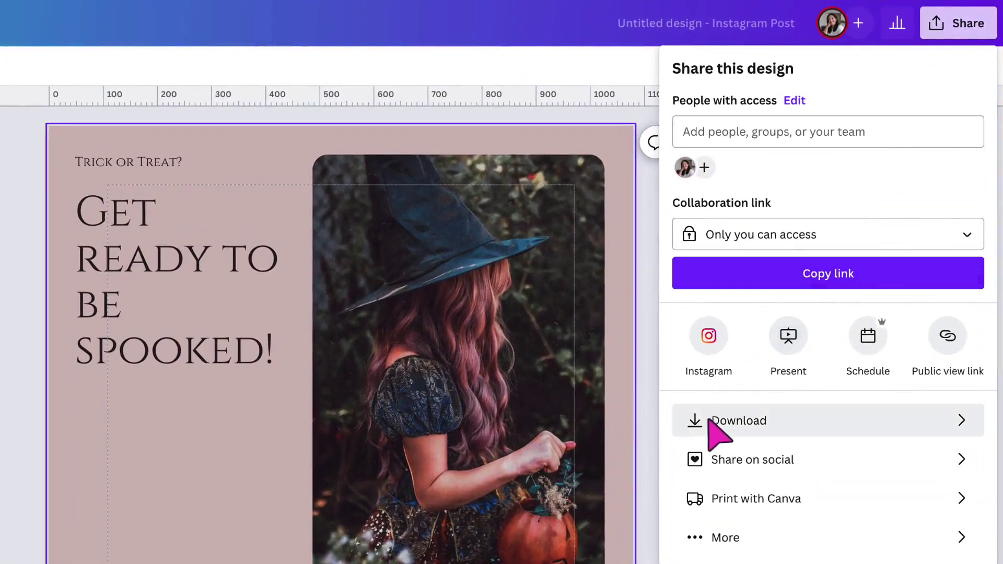
{"action": "left_click", "coordinate": [717, 422]}
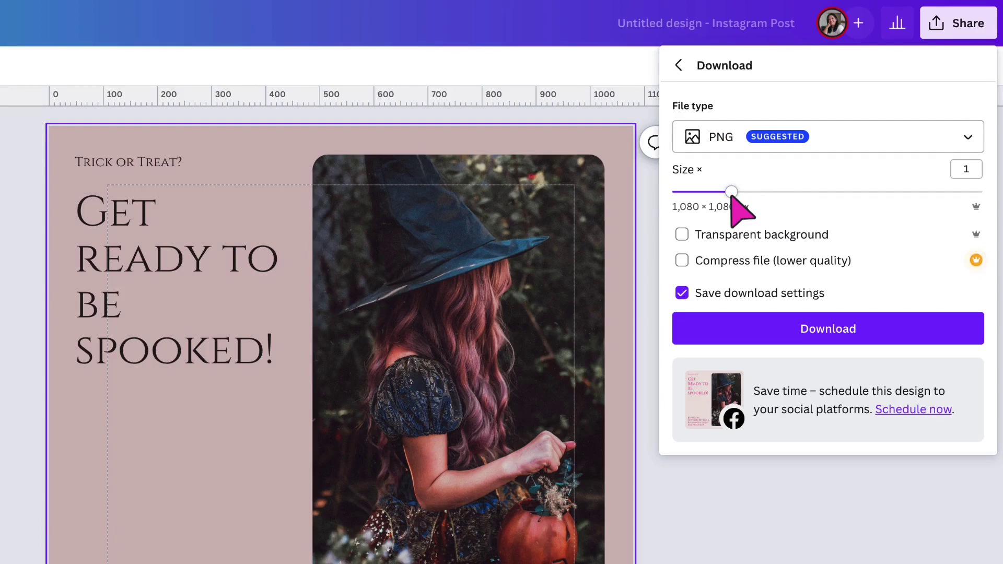
{"action": "mouse_move", "coordinate": [732, 192]}
{"action": "left_mouse_down"}
{"action": "mouse_move", "coordinate": [865, 192]}
{"action": "mouse_move", "coordinate": [731, 193]}
{"action": "left_mouse_up"}
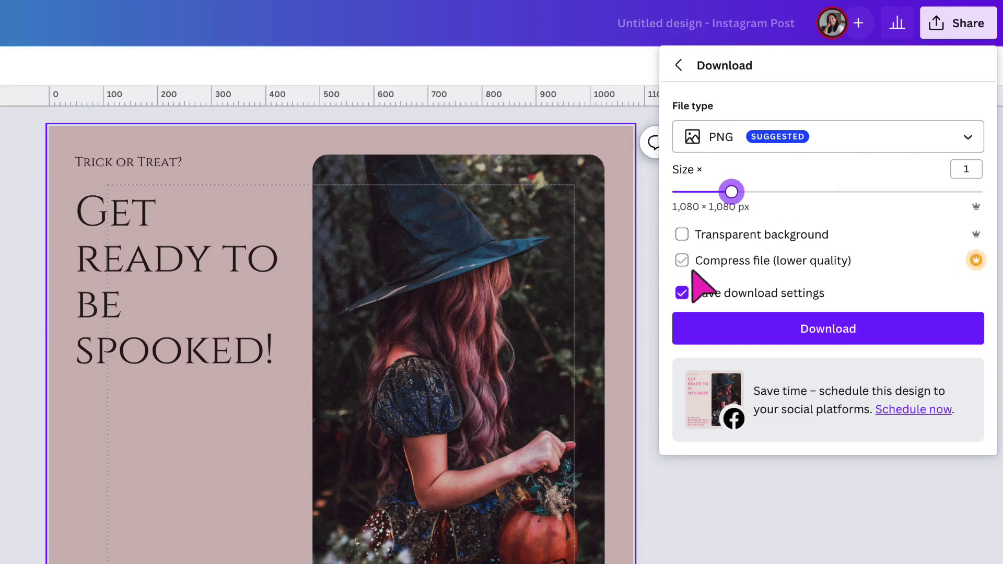
{"action": "left_click", "coordinate": [805, 329]}
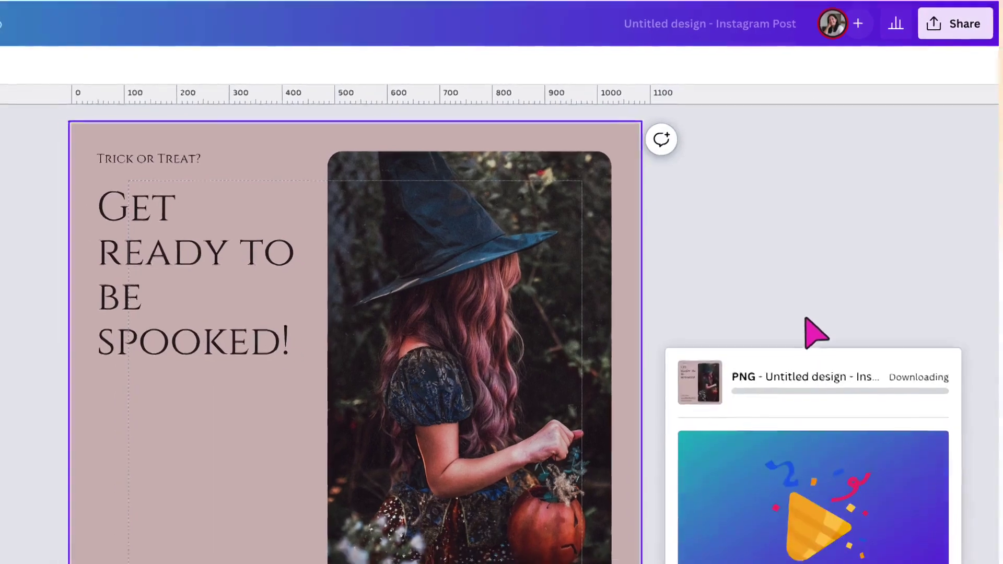
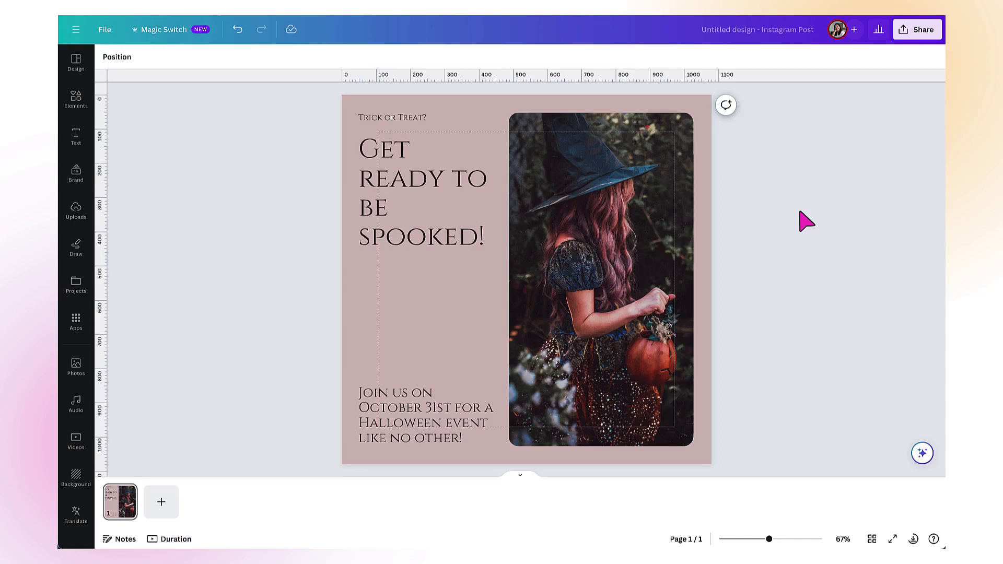
Look through all the sharing and publishing options for the Halloween post, including the social and save sections
{"action": "left_click", "coordinate": [711, 206]}
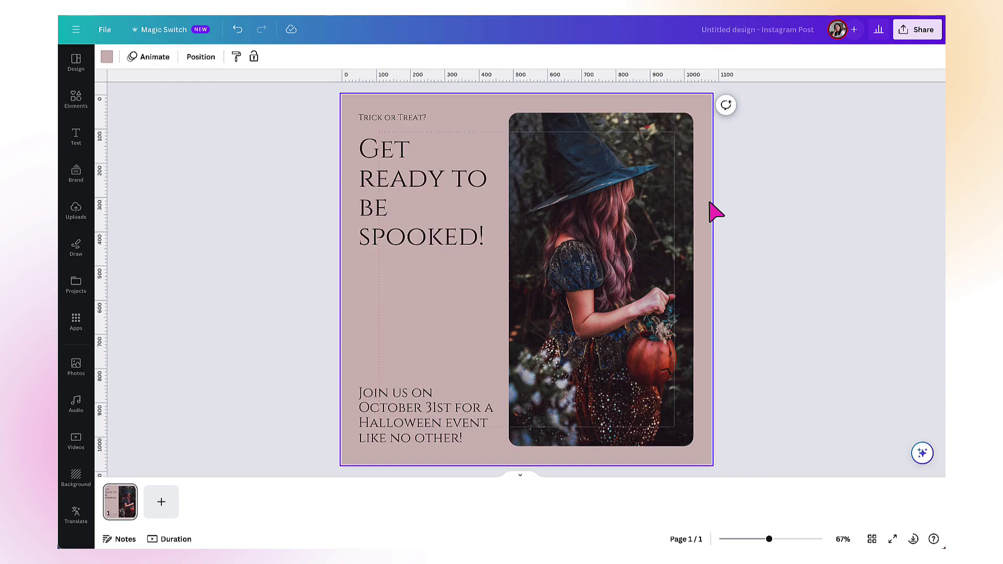
{"action": "left_click", "coordinate": [915, 32]}
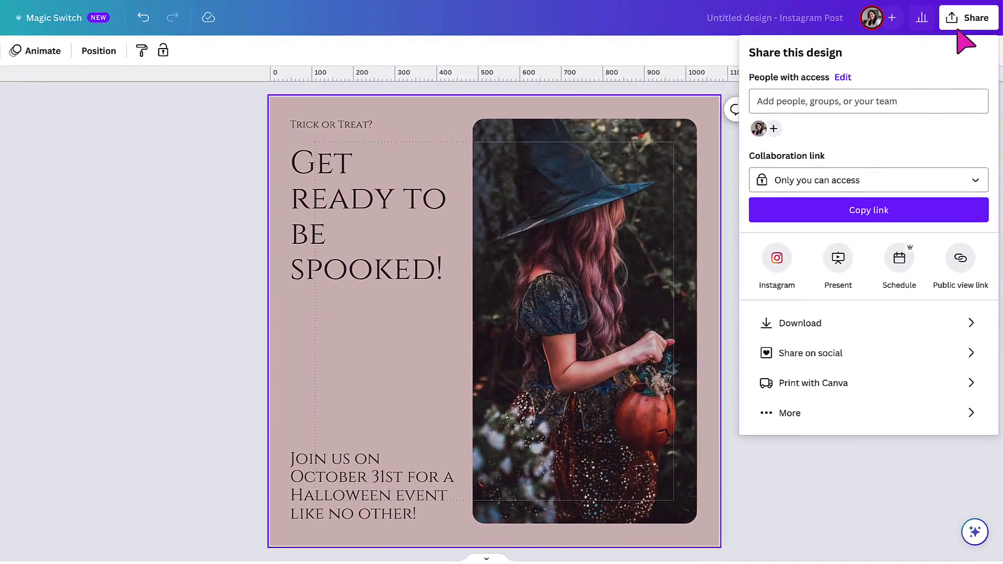
{"action": "left_click", "coordinate": [791, 415]}
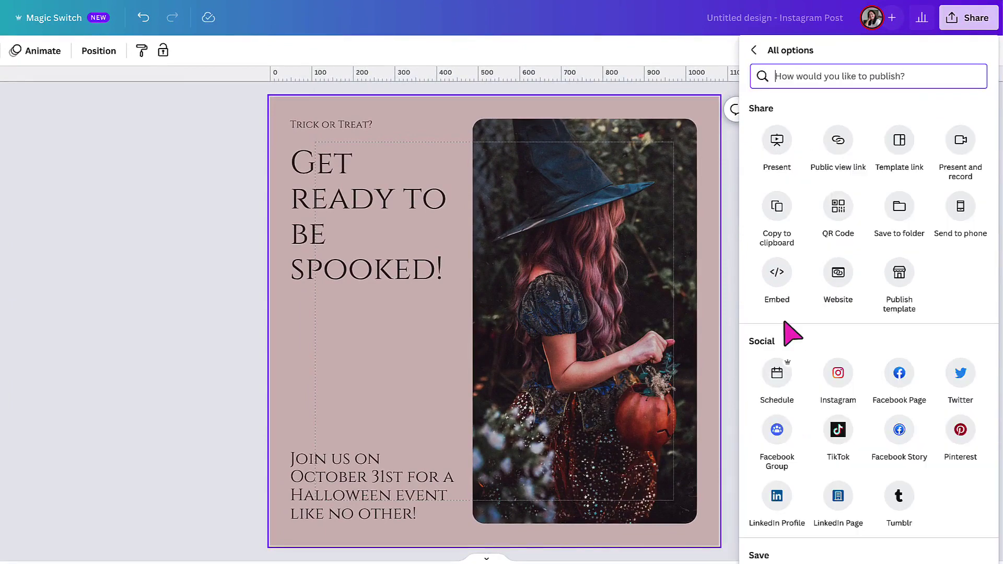
{"action": "scroll", "coordinate": [791, 333], "scroll_direction": "down", "scroll_amount": 5}
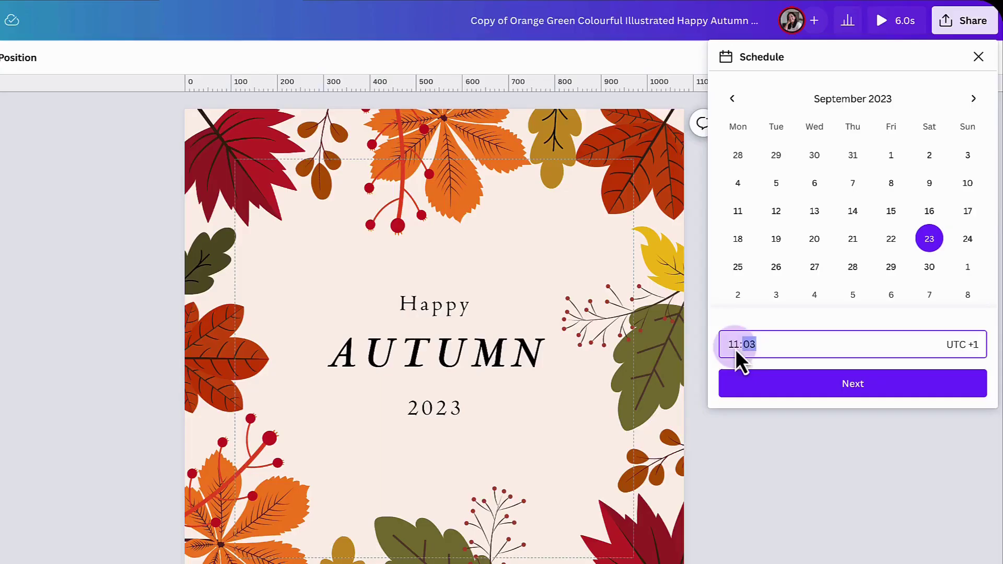
Set the Happy Autumn post's schedule time to 11:00 and go through its channel choices, including connecting a Facebook Page
{"action": "type", "text": "00"}
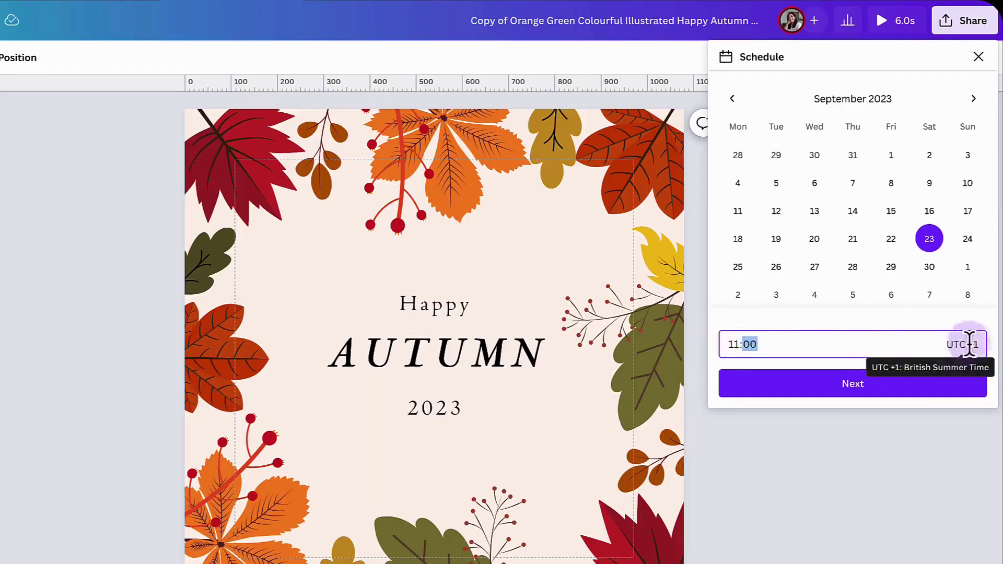
{"action": "left_click", "coordinate": [835, 385]}
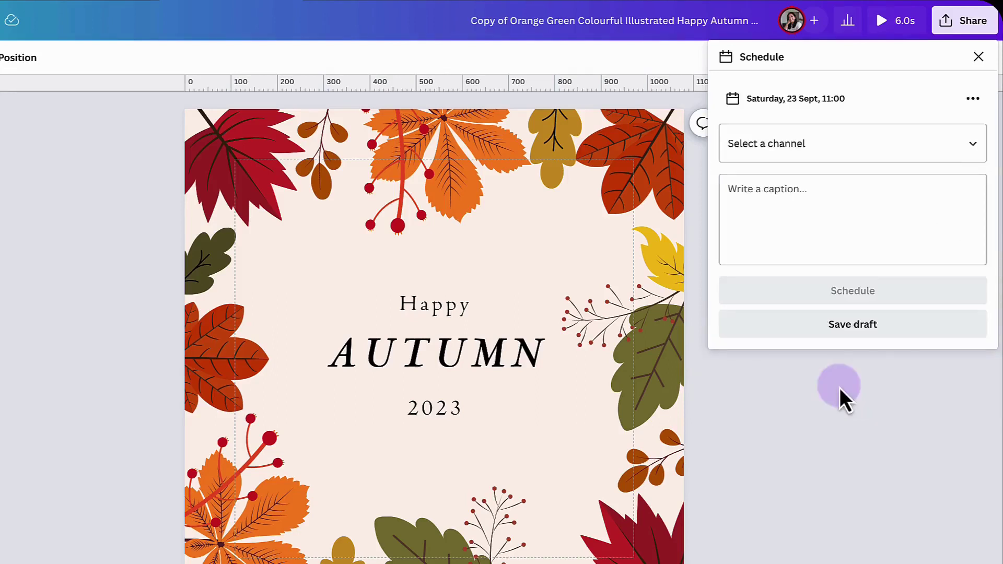
{"action": "left_click", "coordinate": [972, 149]}
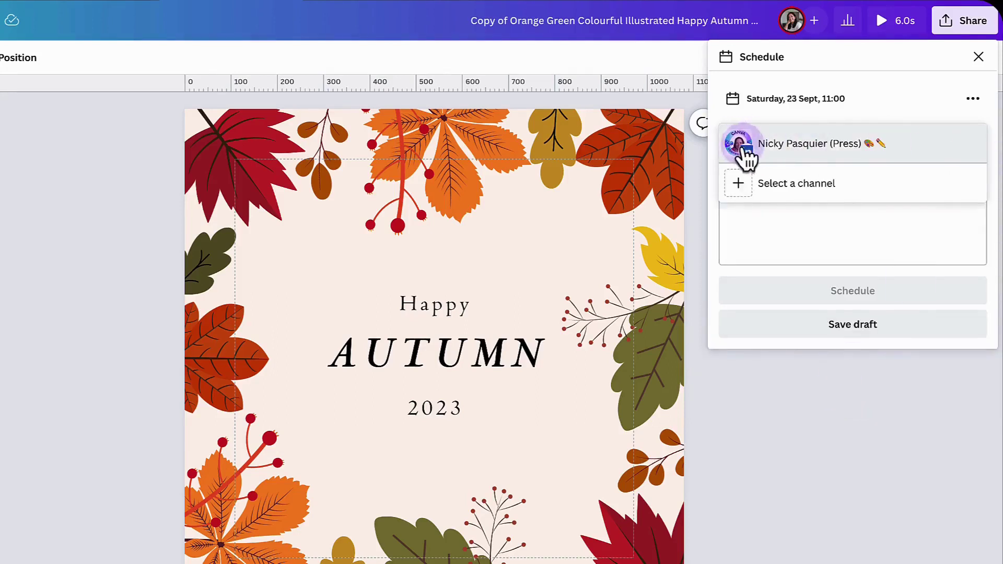
{"action": "left_click", "coordinate": [738, 184]}
{"action": "left_click", "coordinate": [748, 125]}
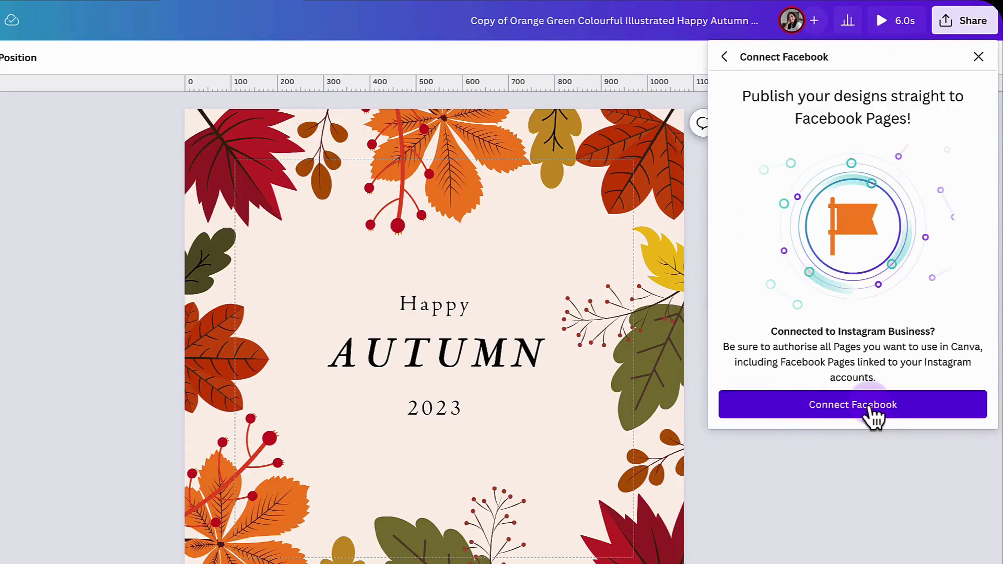
{"action": "left_click", "coordinate": [725, 58]}
{"action": "left_click", "coordinate": [734, 142]}
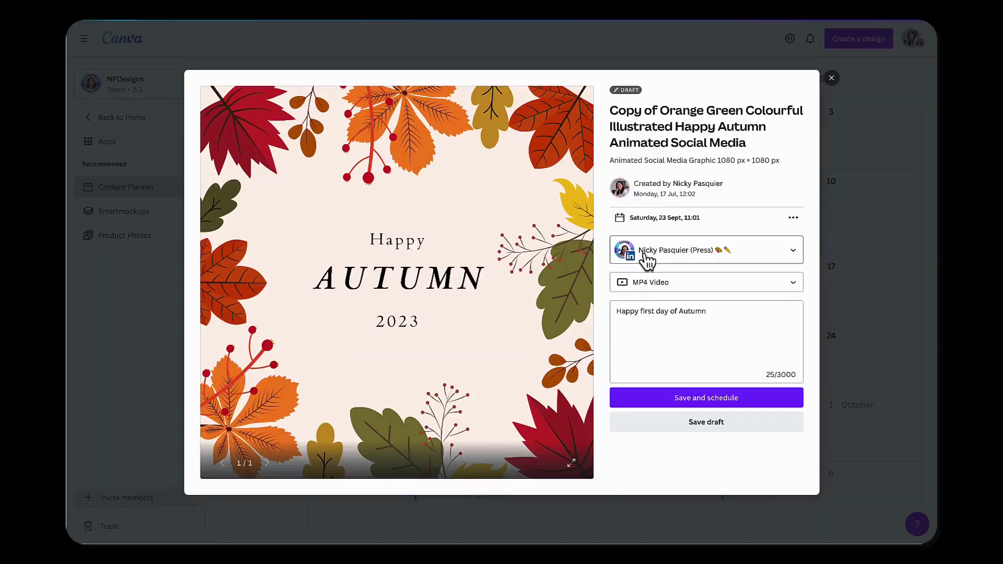
Select the LinkedIn channel for the Happy Autumn draft in the Content Planner, then save and schedule the post
{"action": "left_click", "coordinate": [647, 259]}
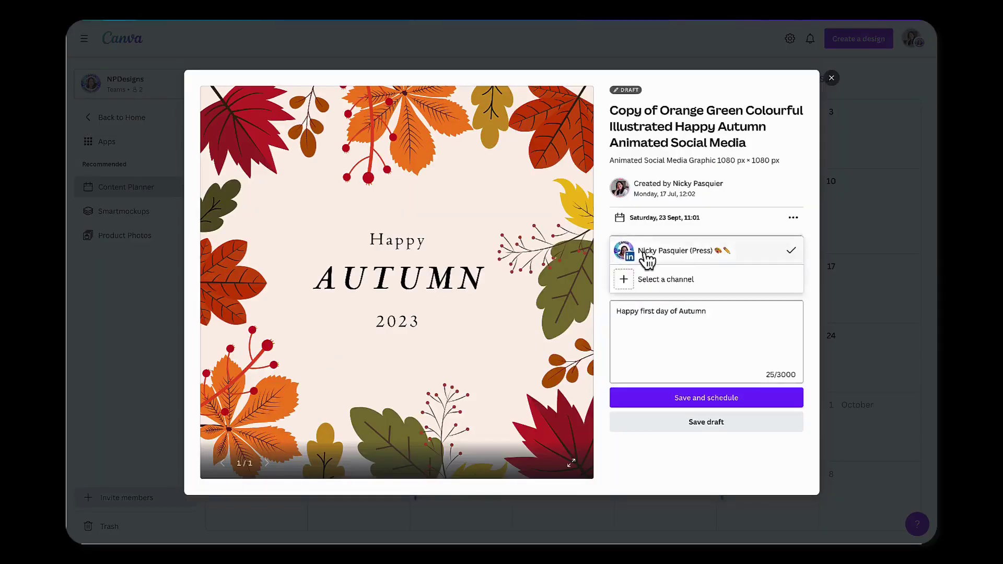
{"action": "left_click", "coordinate": [647, 259]}
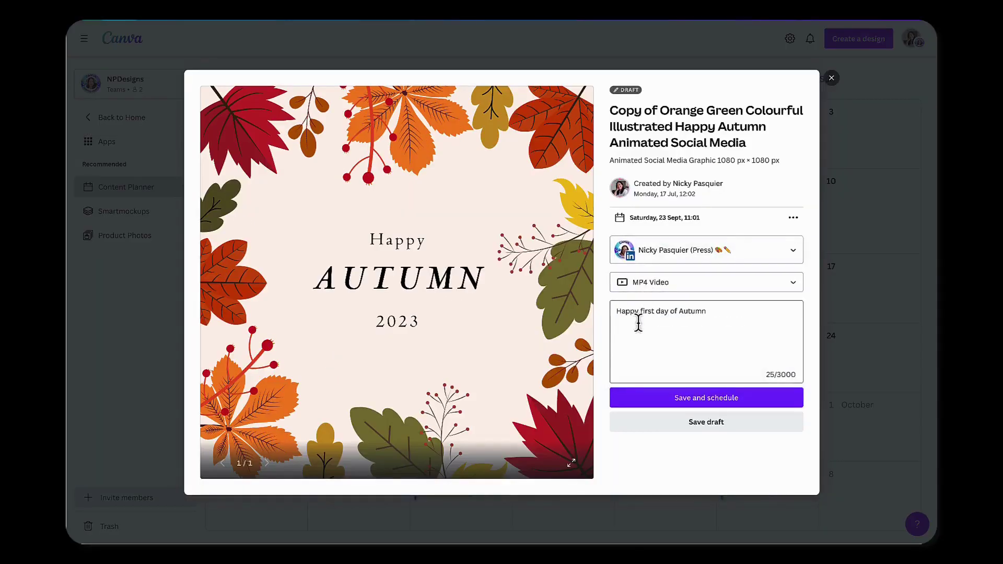
{"action": "left_click", "coordinate": [661, 403]}
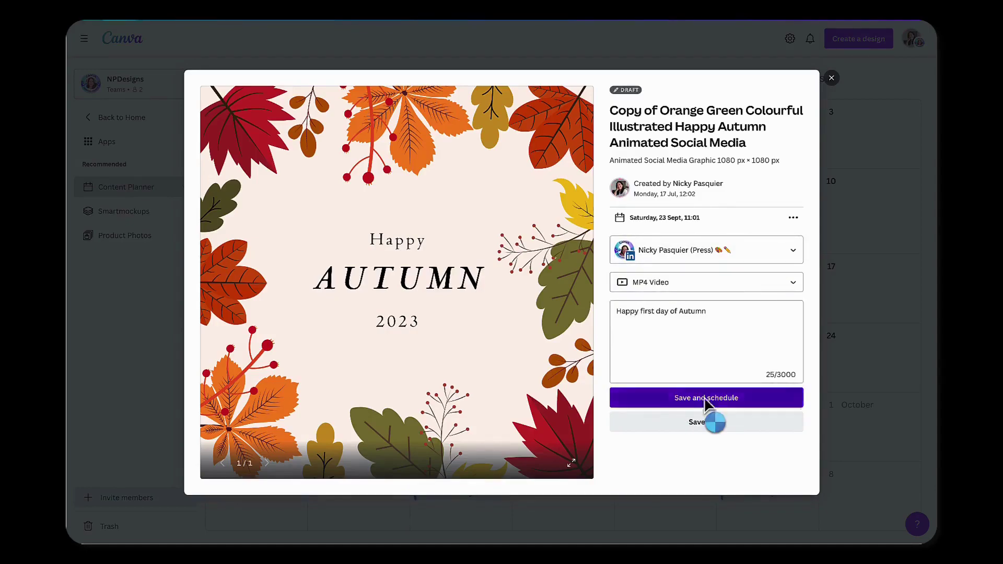